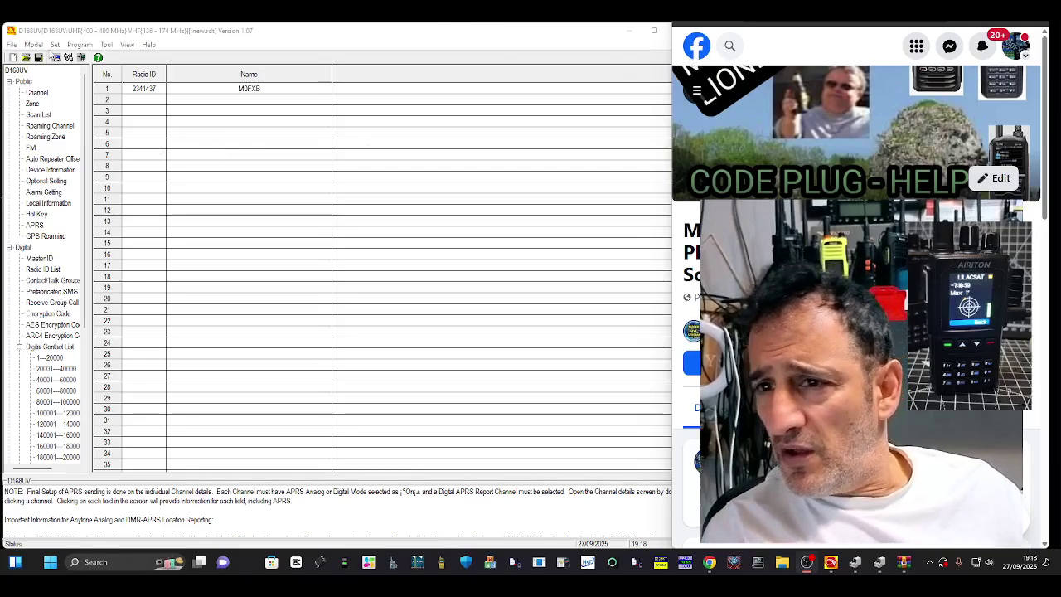
# Step: Open the communication port setting and accept the highlighted COM port for the radio connection
pyautogui.click(107, 45)
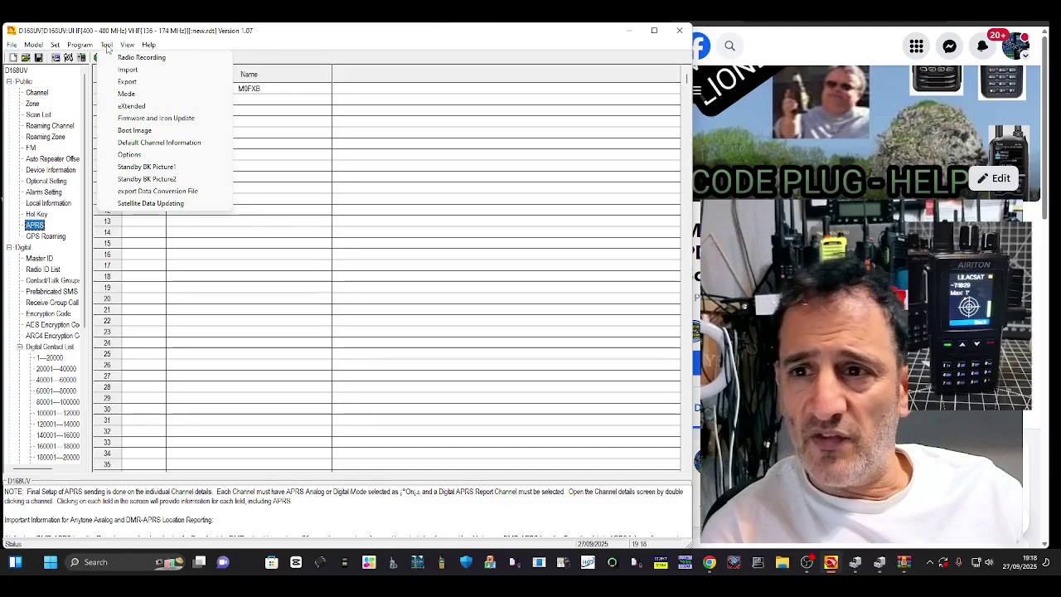
pyautogui.click(106, 46)
pyautogui.click(56, 45)
pyautogui.click(81, 57)
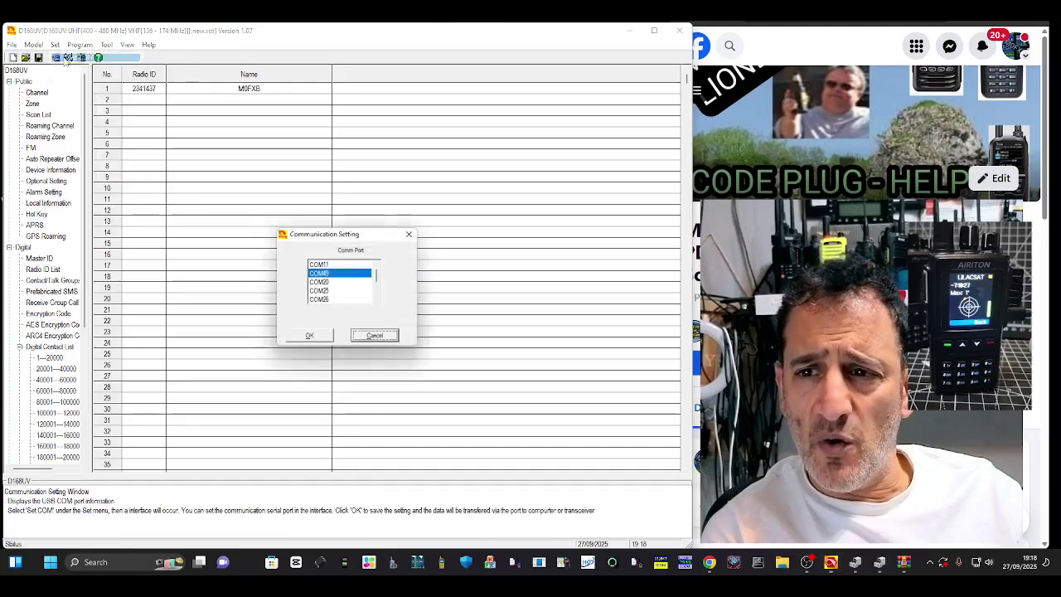
pyautogui.click(309, 336)
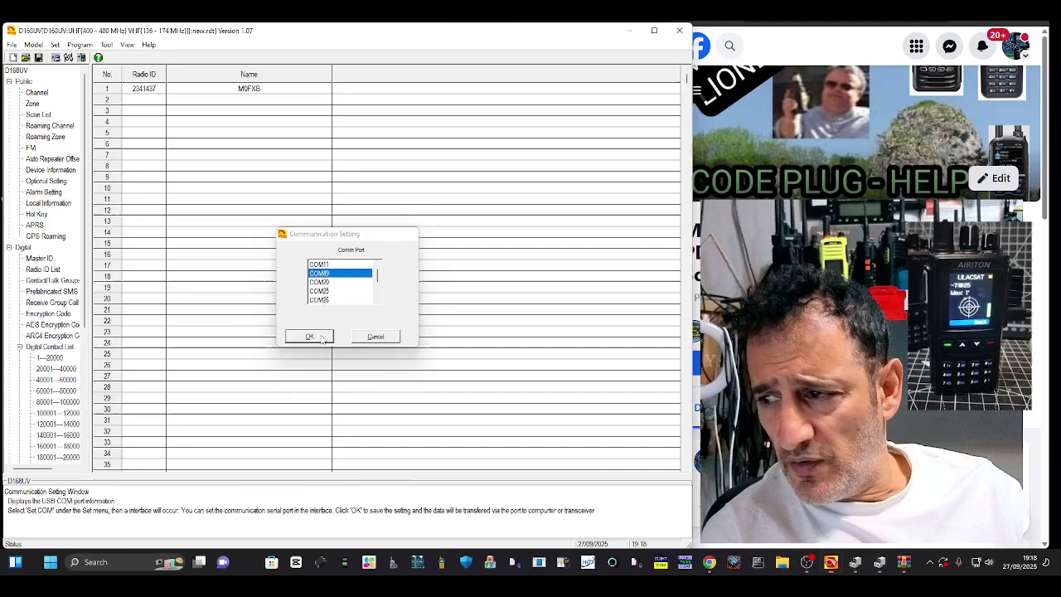
# Step: Open Satellite Data Updating and reposition its window over the main programming window so its controls are in view
pyautogui.click(106, 46)
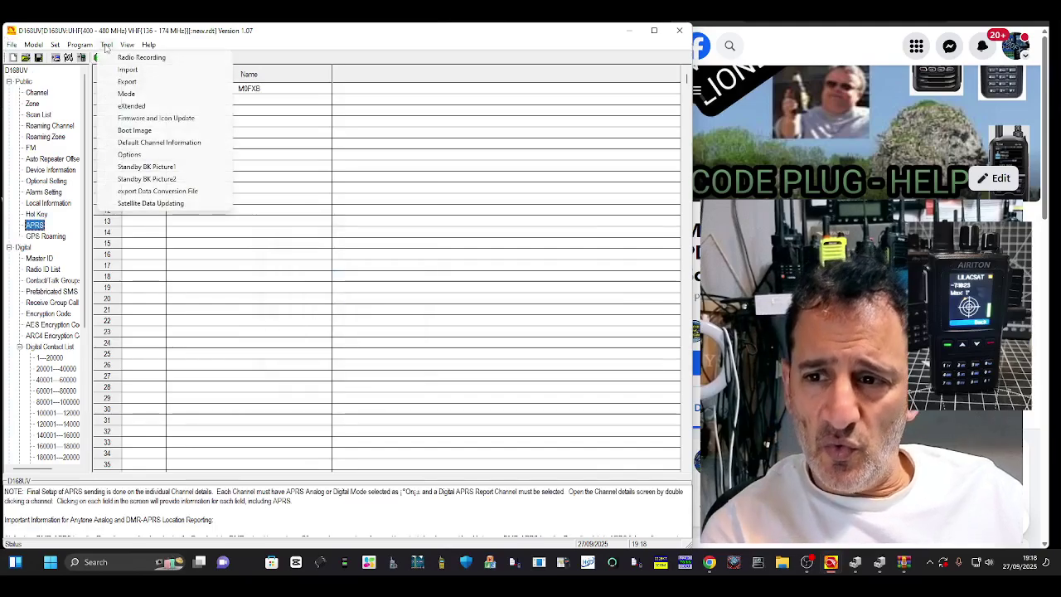
pyautogui.click(152, 204)
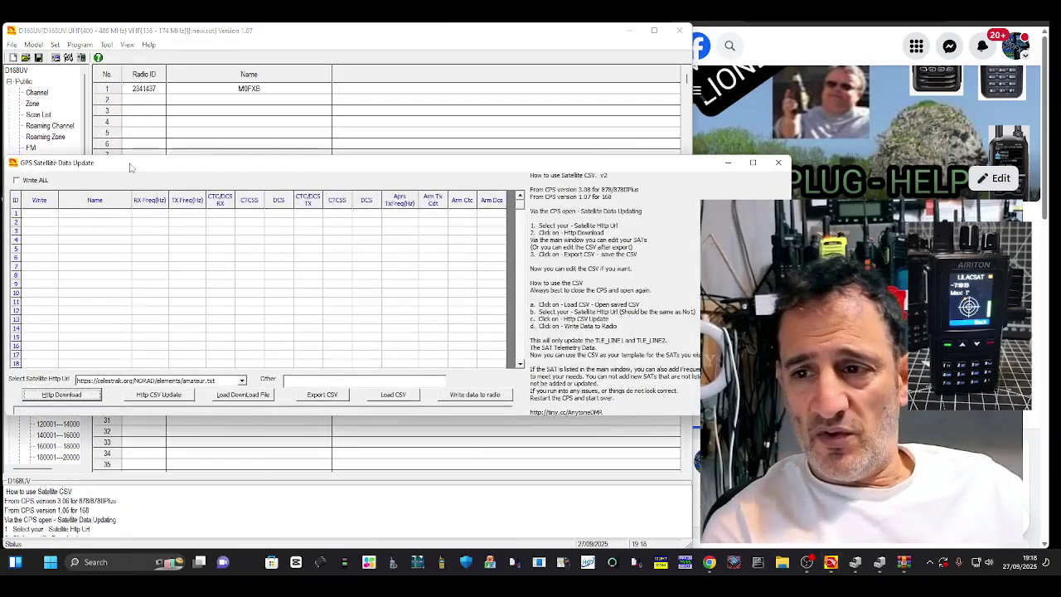
pyautogui.click(833, 83)
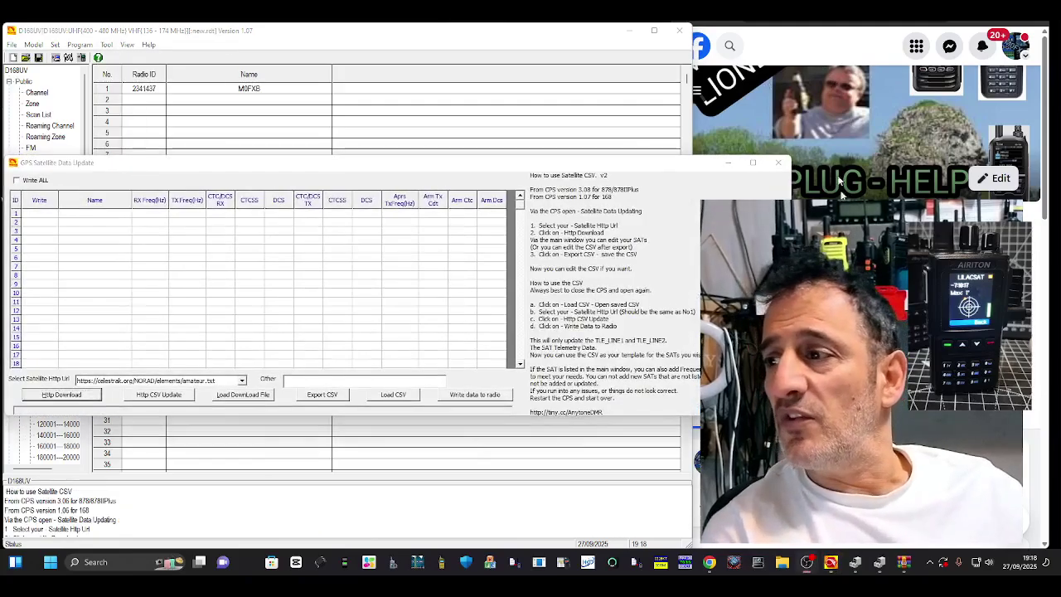
pyautogui.moveTo(485, 156); pyautogui.dragTo(497, 66)
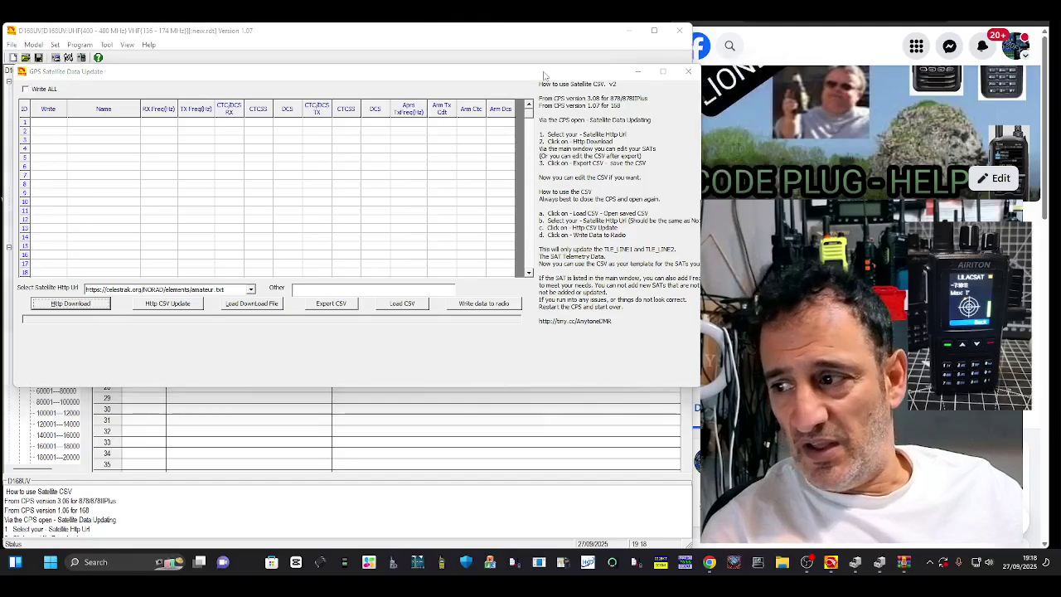
pyautogui.moveTo(514, 78)
pyautogui.mouseDown()
pyautogui.moveTo(519, 143)
pyautogui.moveTo(514, 97)
pyautogui.moveTo(498, 79)
pyautogui.moveTo(513, 84)
pyautogui.mouseUp()
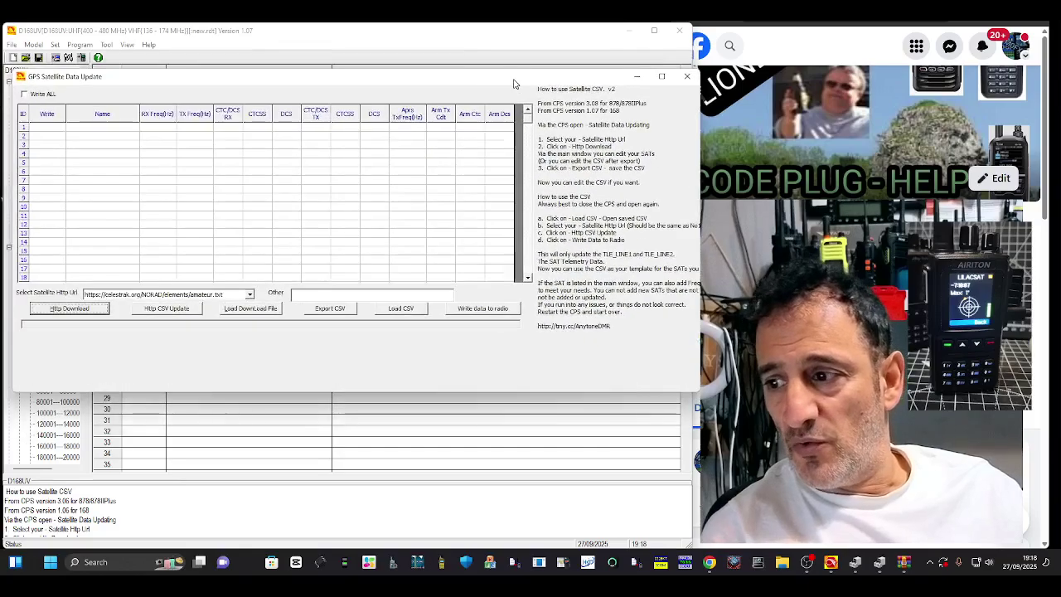
pyautogui.click(736, 194)
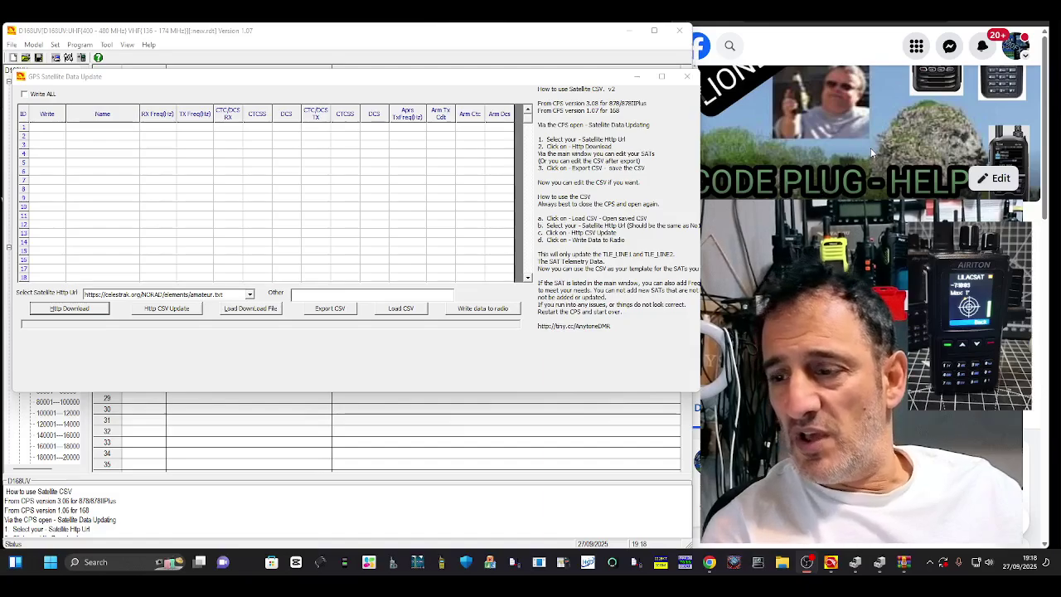
pyautogui.click(73, 309)
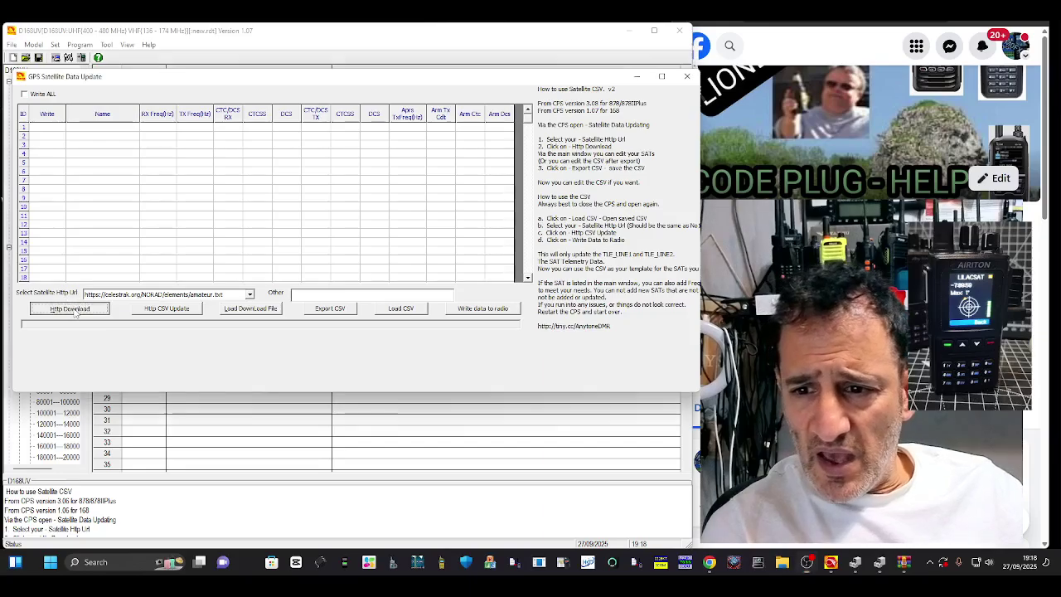
pyautogui.click(858, 156)
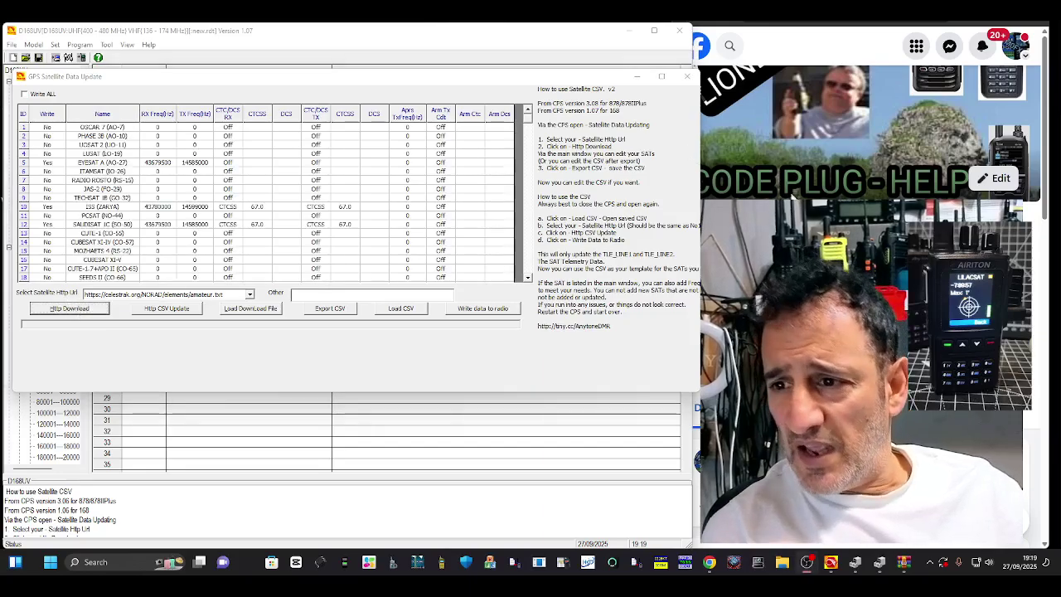
pyautogui.click(530, 126)
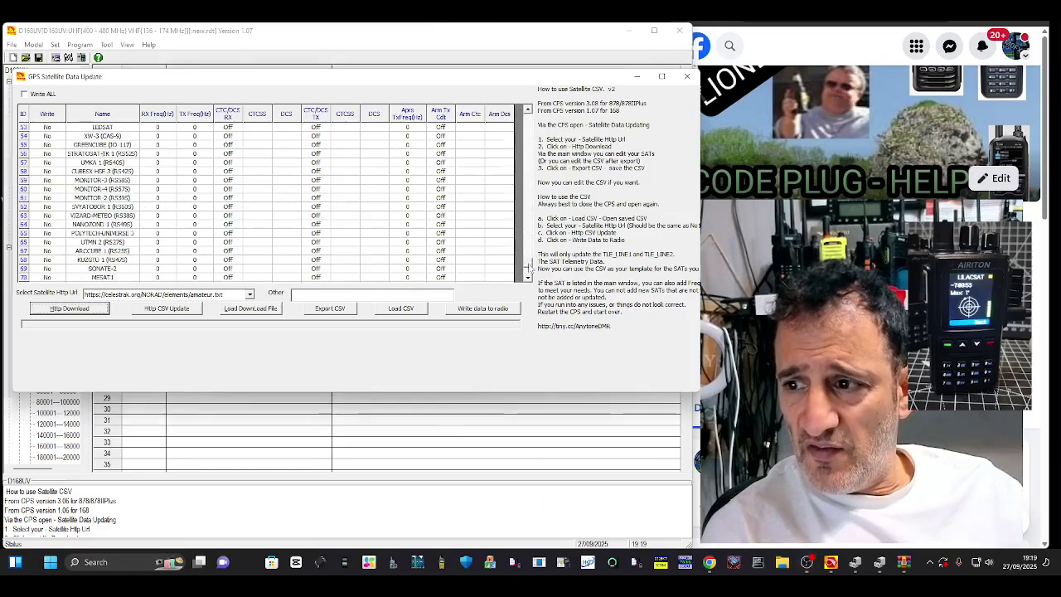
pyautogui.scroll(15, 527, 110)
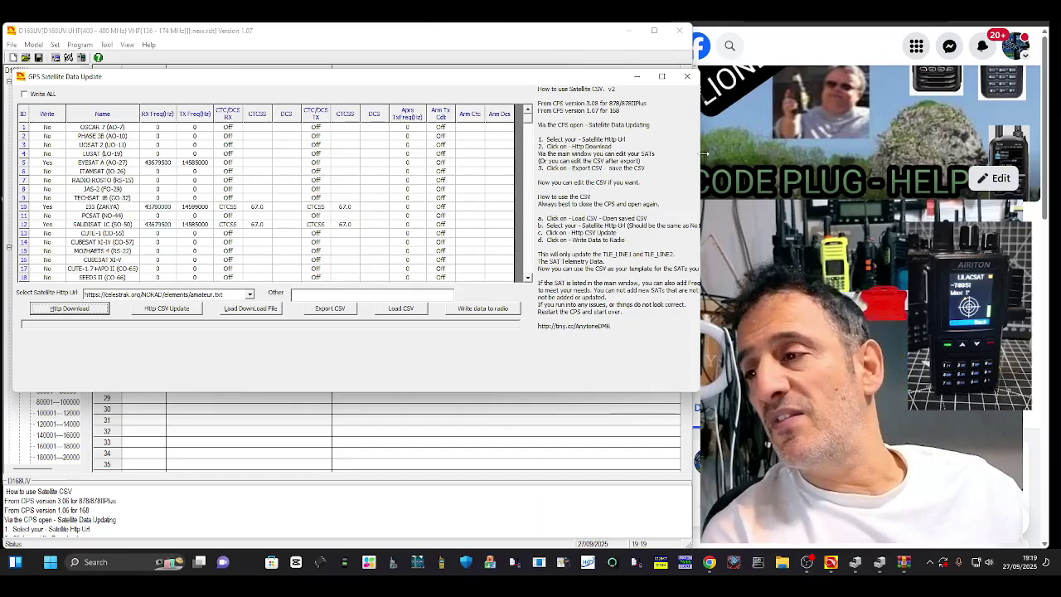
pyautogui.click(836, 189)
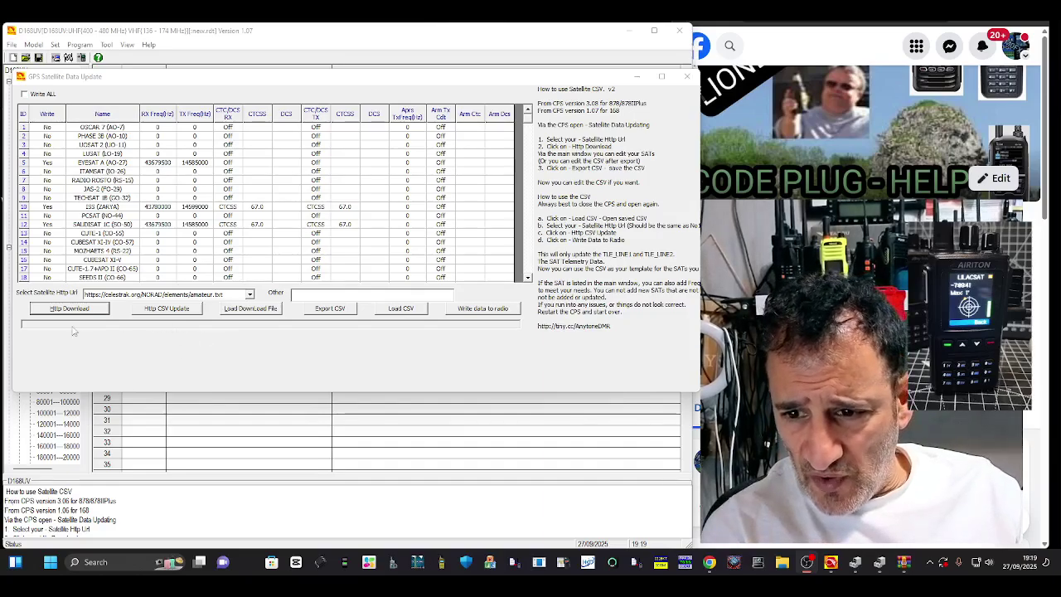
pyautogui.click(163, 313)
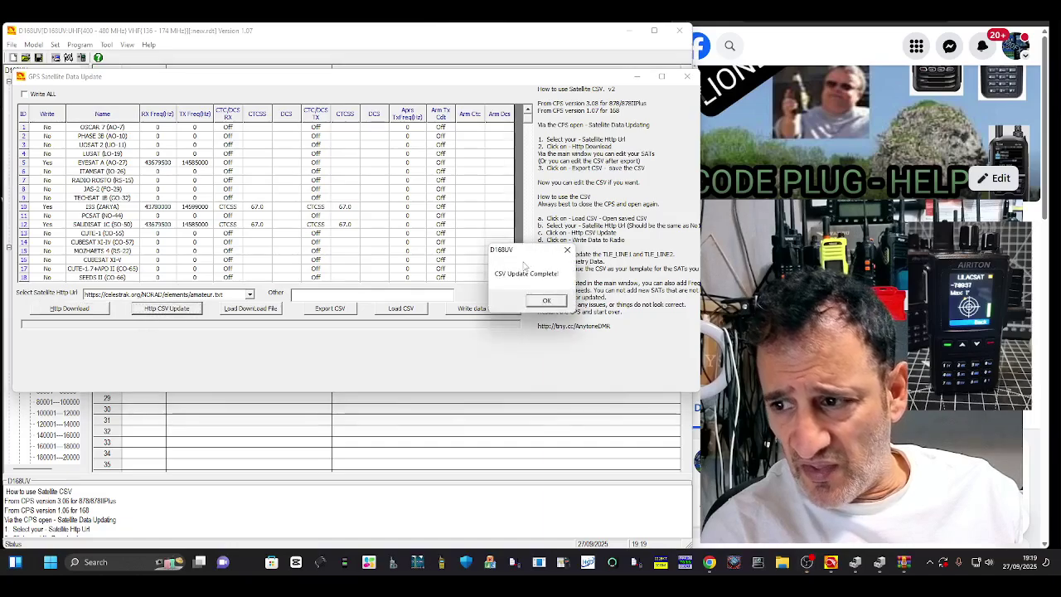
pyautogui.click(416, 300)
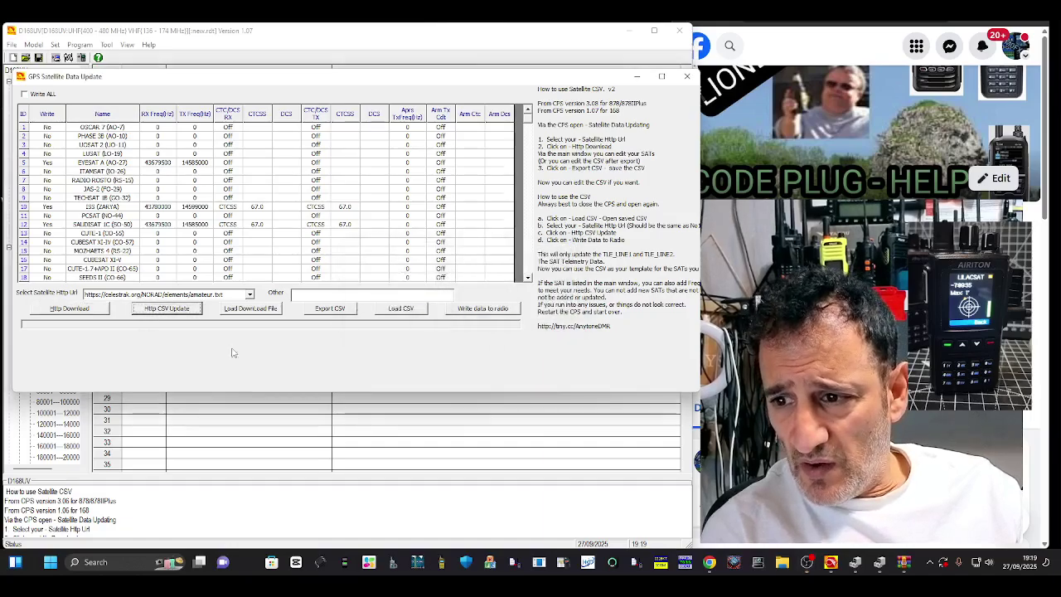
# Step: Write the GPS satellite data to the radio and minimize the satellite update window
pyautogui.click(487, 312)
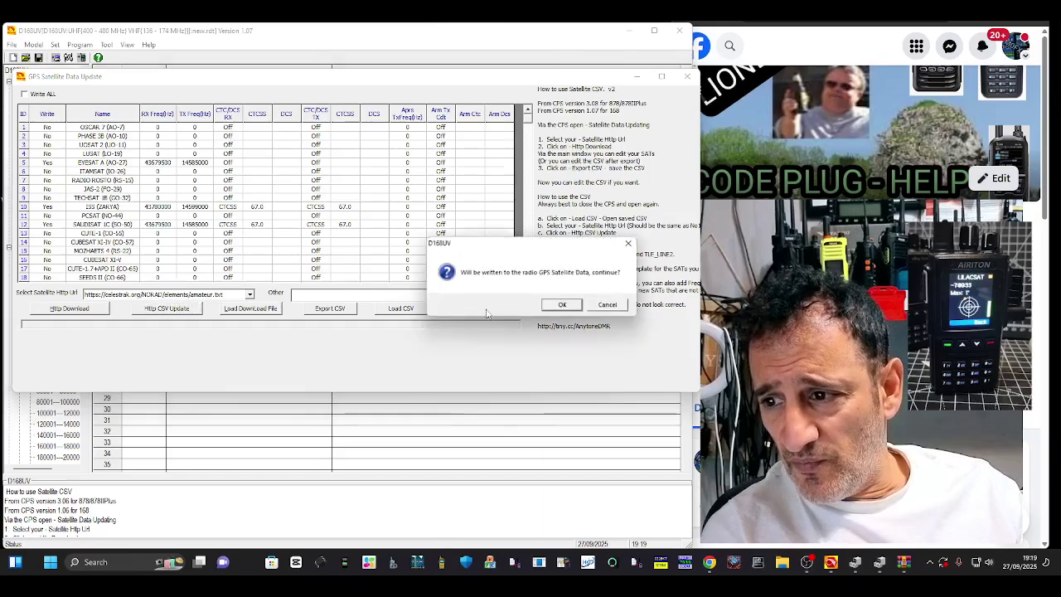
pyautogui.moveTo(540, 242); pyautogui.dragTo(315, 241)
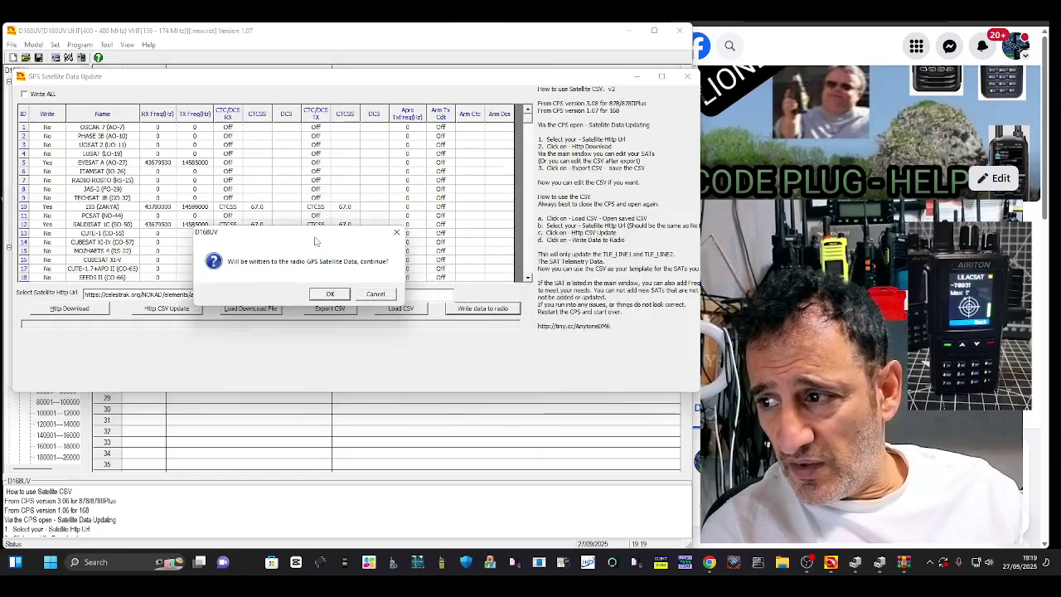
pyautogui.click(330, 295)
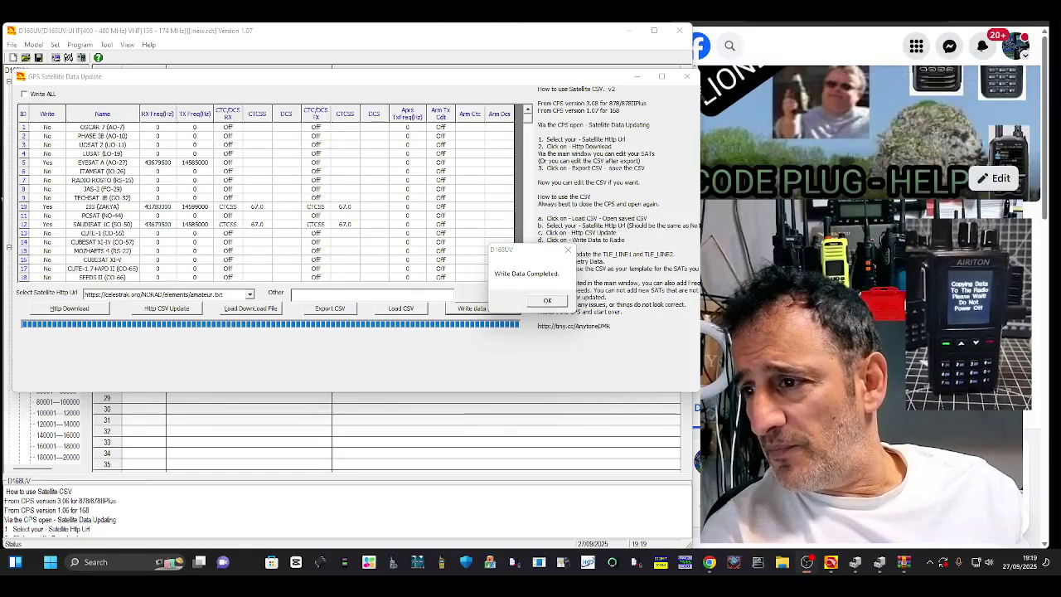
pyautogui.moveTo(507, 249); pyautogui.dragTo(381, 247)
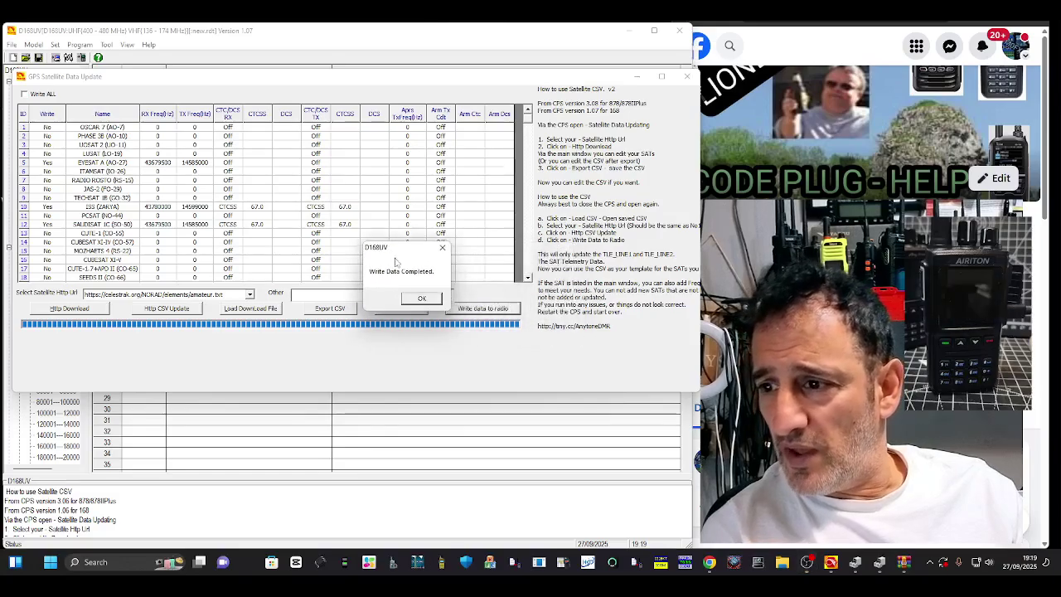
pyautogui.click(418, 300)
pyautogui.click(637, 76)
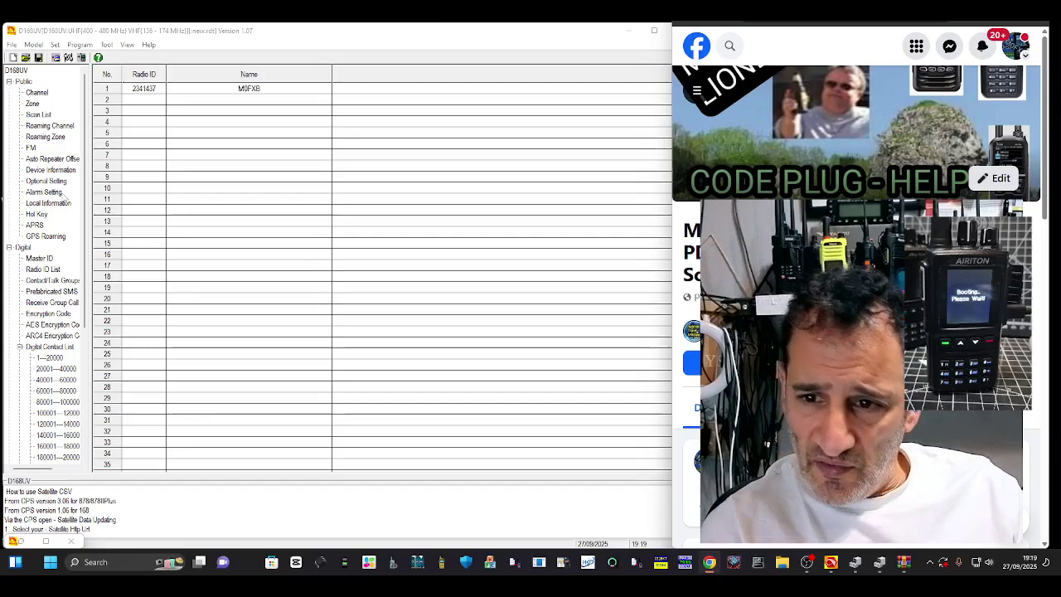
# Step: Open the APRS settings and set the East/West direction of the Fix1 location to W
pyautogui.click(41, 240)
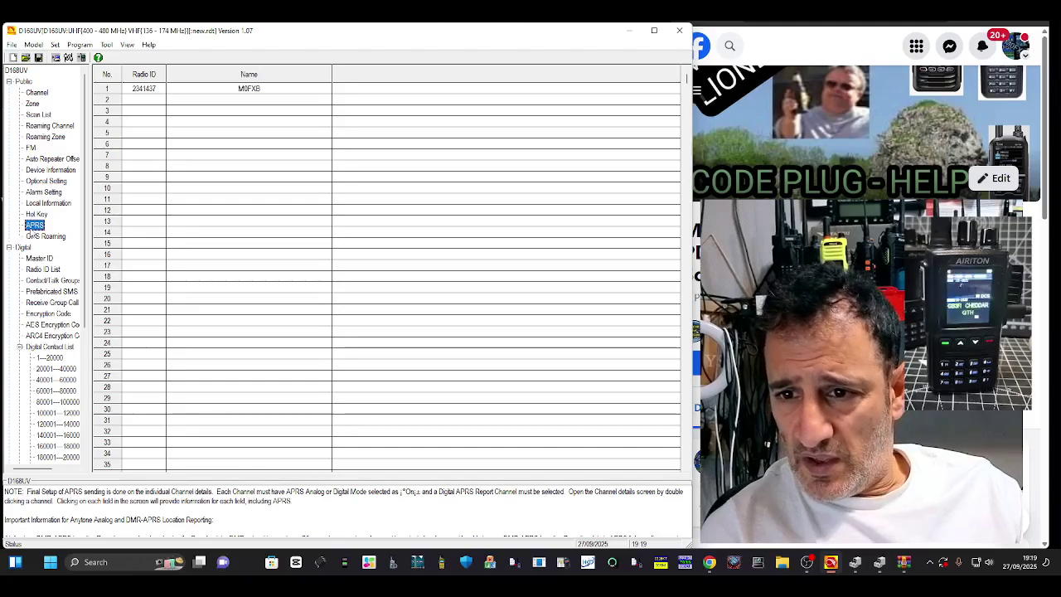
pyautogui.doubleClick(33, 229)
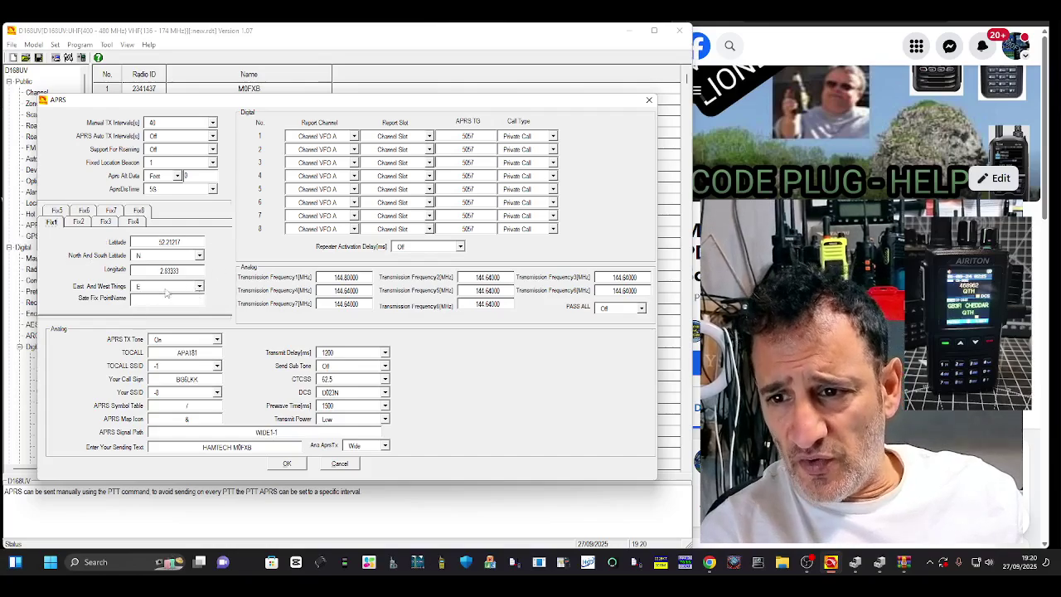
pyautogui.click(199, 287)
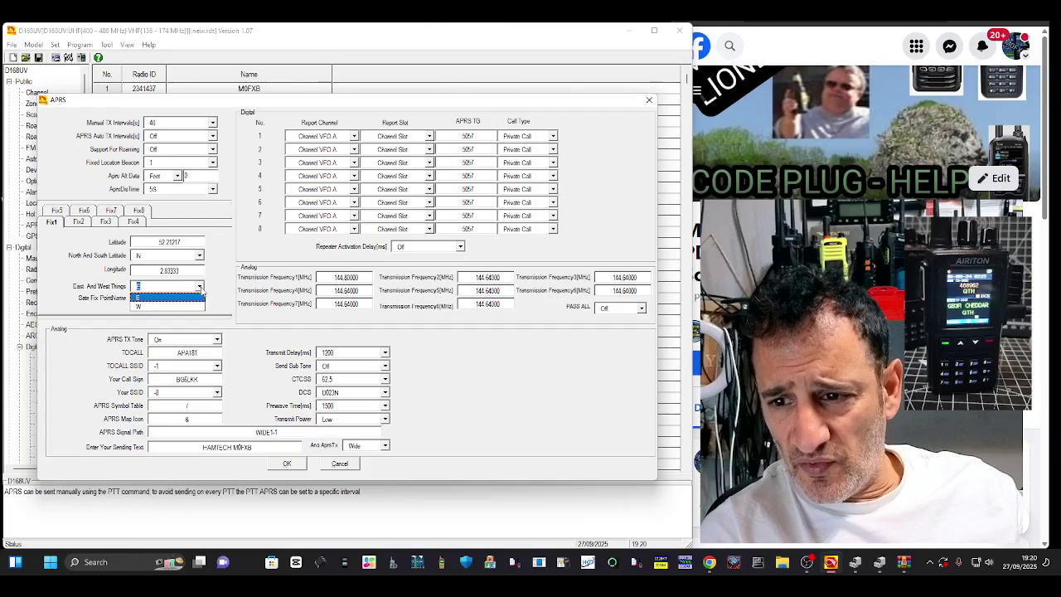
pyautogui.click(199, 287)
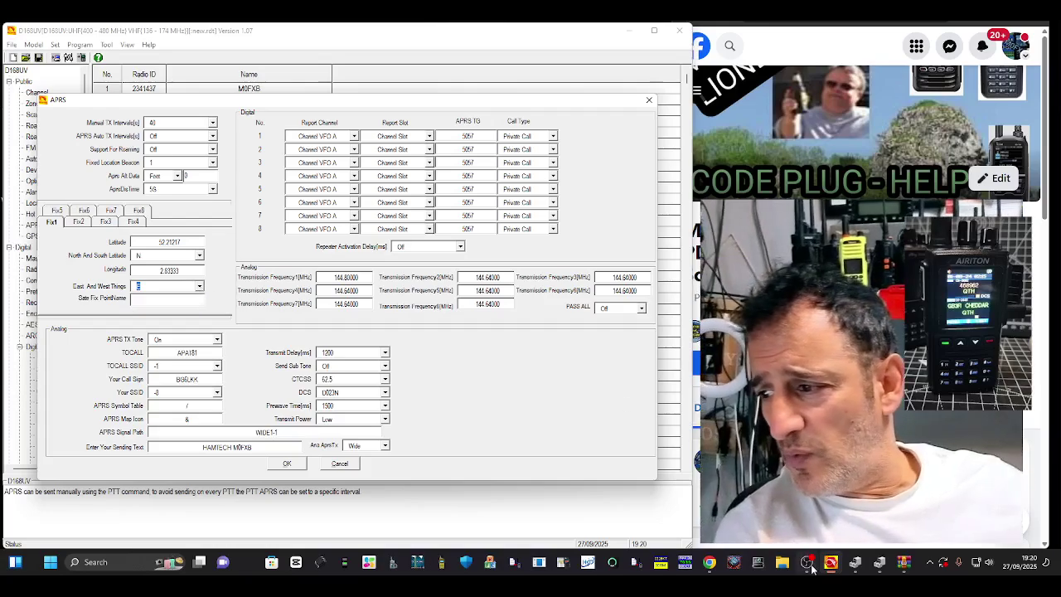
pyautogui.click(808, 564)
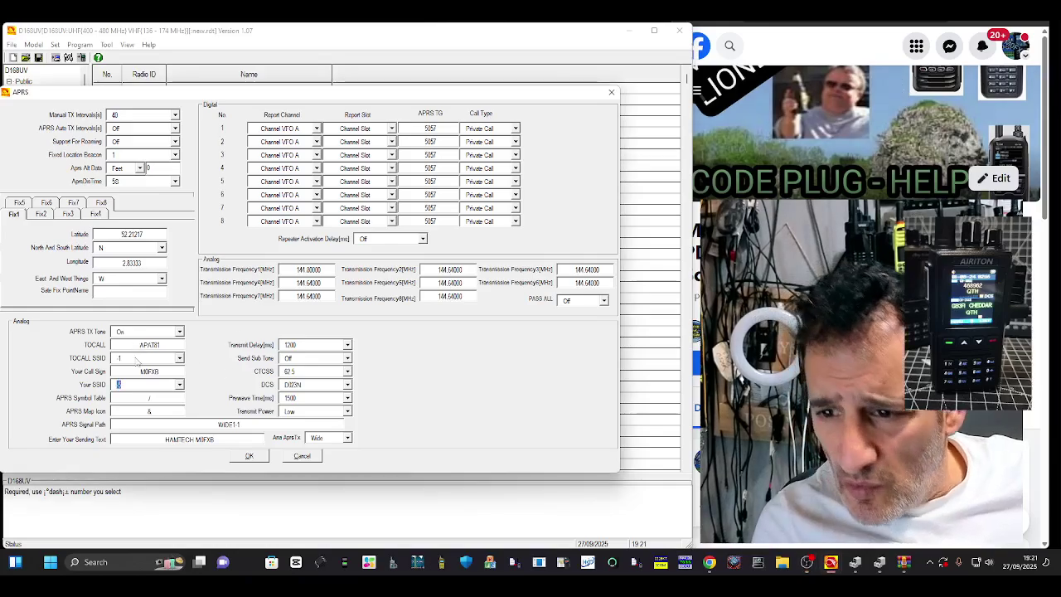
# Step: Check the SSID choices for the station's own call sign and save the APRS settings
pyautogui.click(178, 386)
pyautogui.click(179, 386)
pyautogui.click(179, 387)
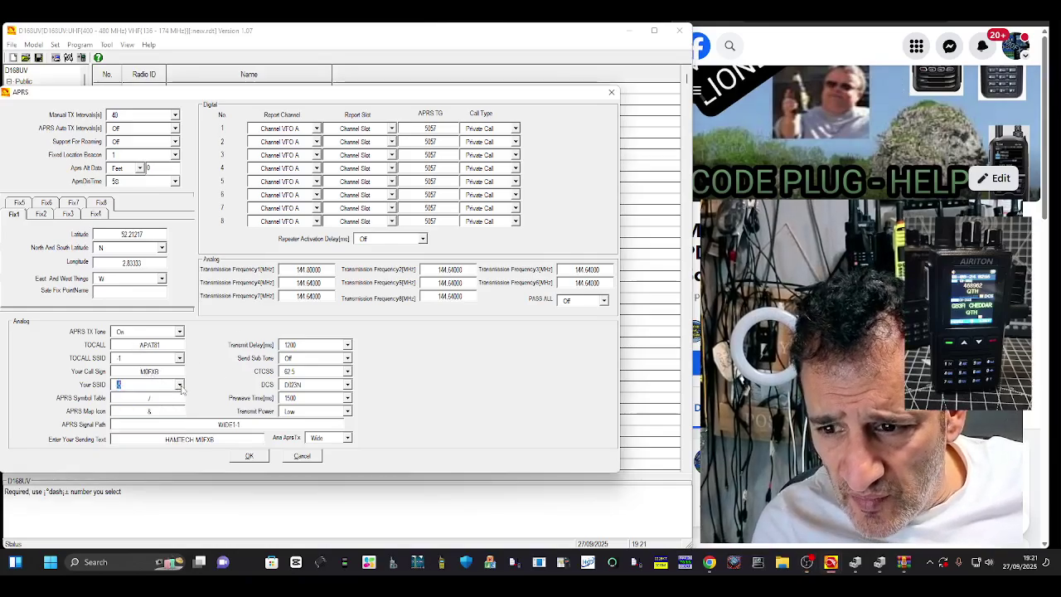
pyautogui.click(179, 386)
pyautogui.click(179, 386)
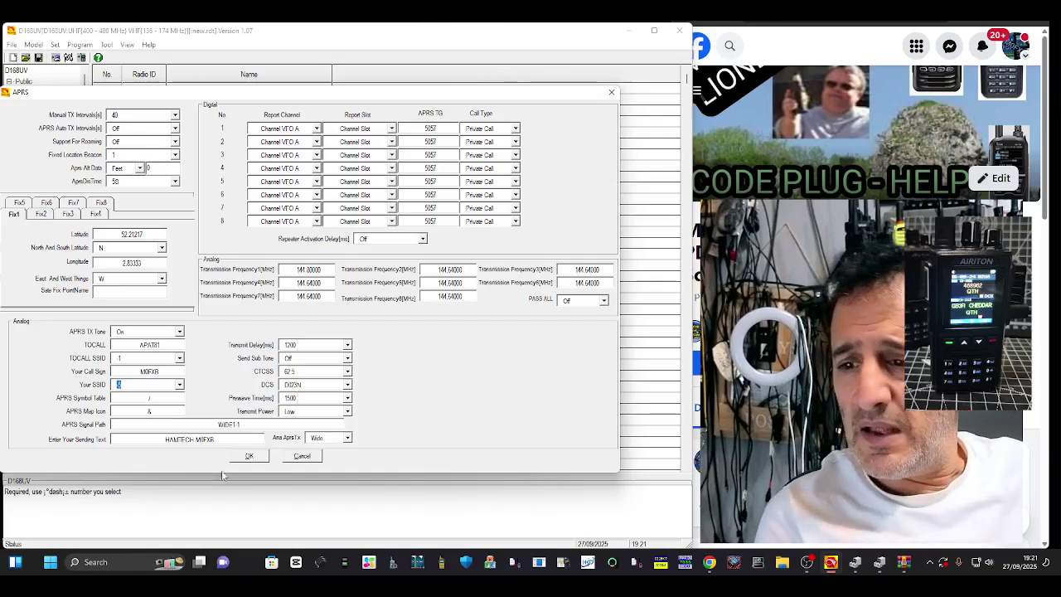
pyautogui.click(249, 457)
# Step: Write the codeplug to the radio with only Other Data included, leaving out the Digital Contact List
pyautogui.click(80, 44)
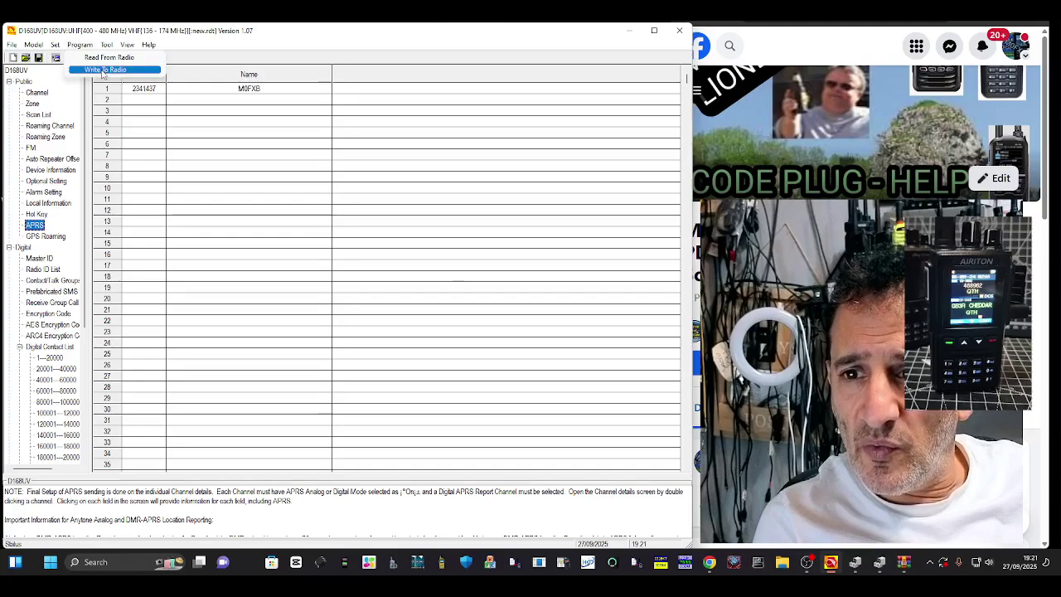
pyautogui.click(106, 70)
pyautogui.click(542, 305)
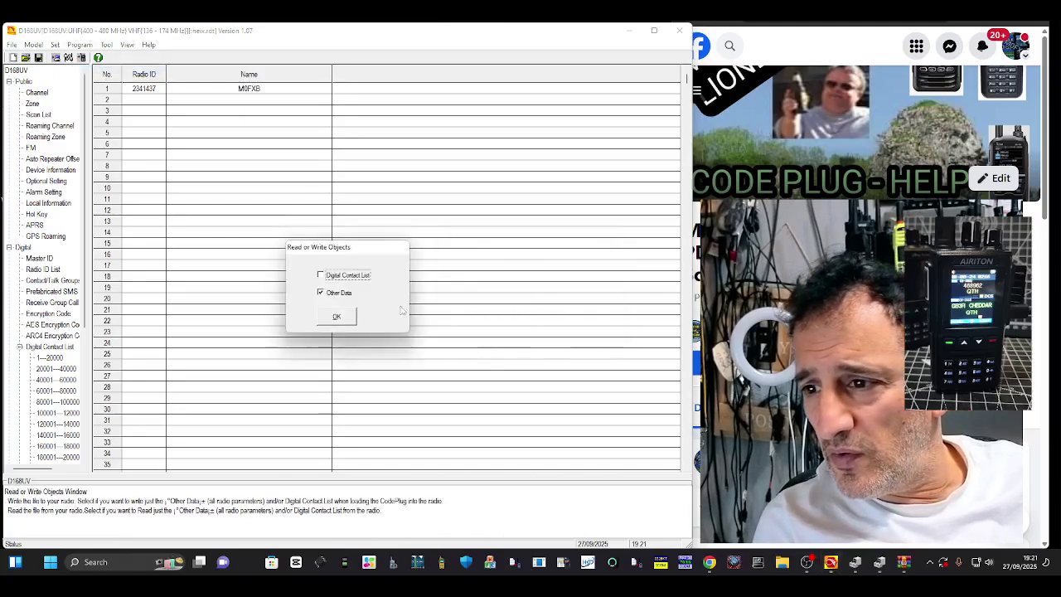
pyautogui.click(337, 316)
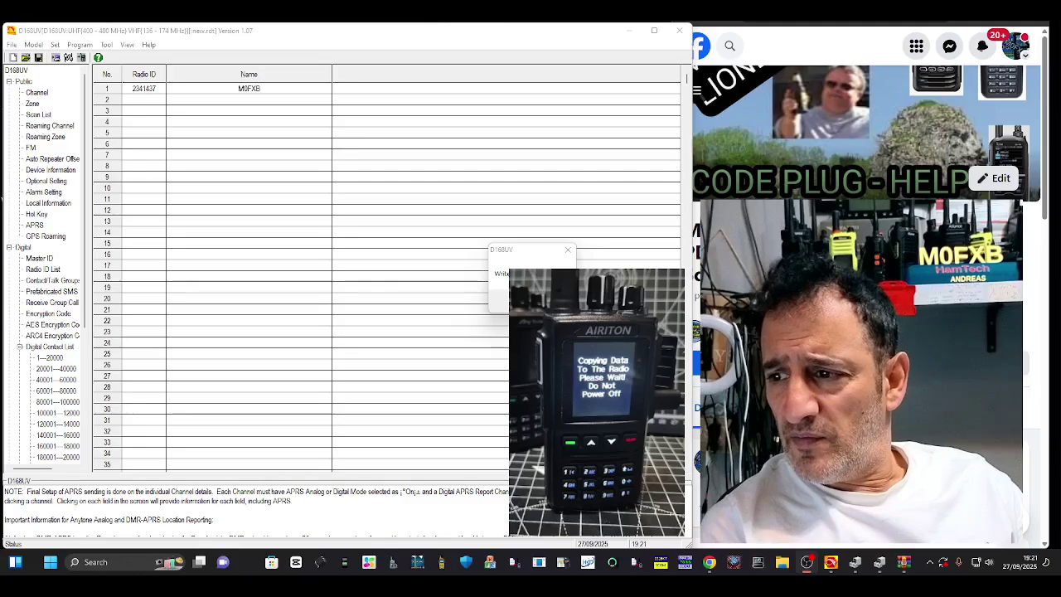
pyautogui.press('Return')
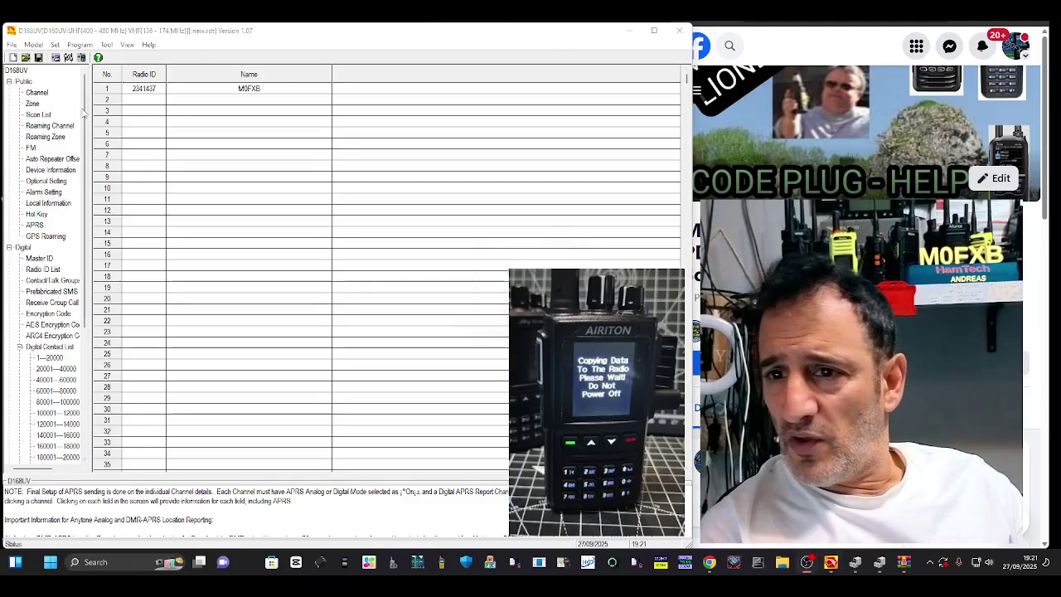
# Step: Open the public channel list to view the programmed channels
pyautogui.click(42, 94)
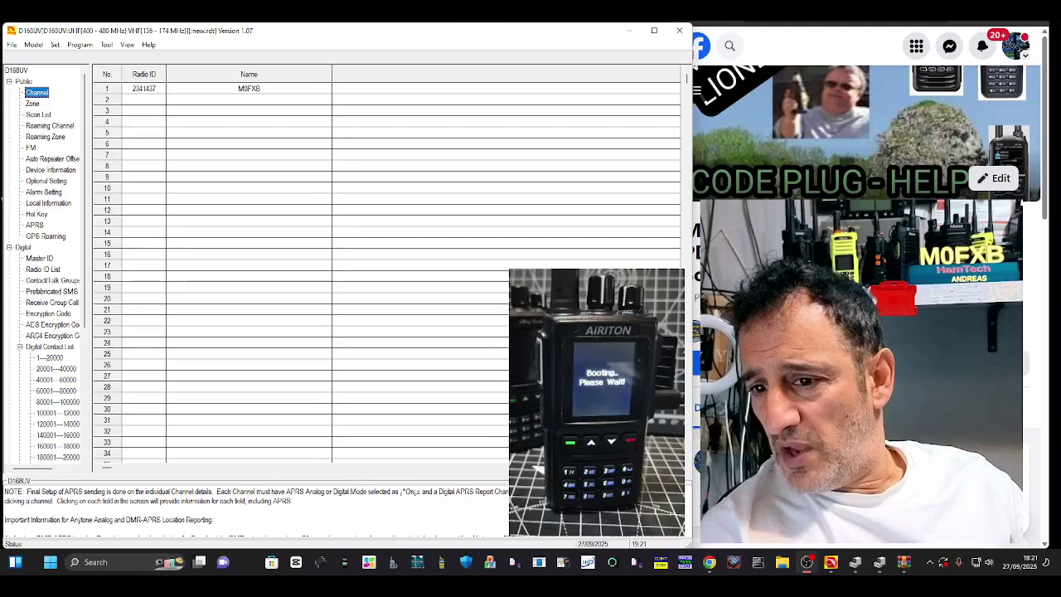
pyautogui.click(806, 562)
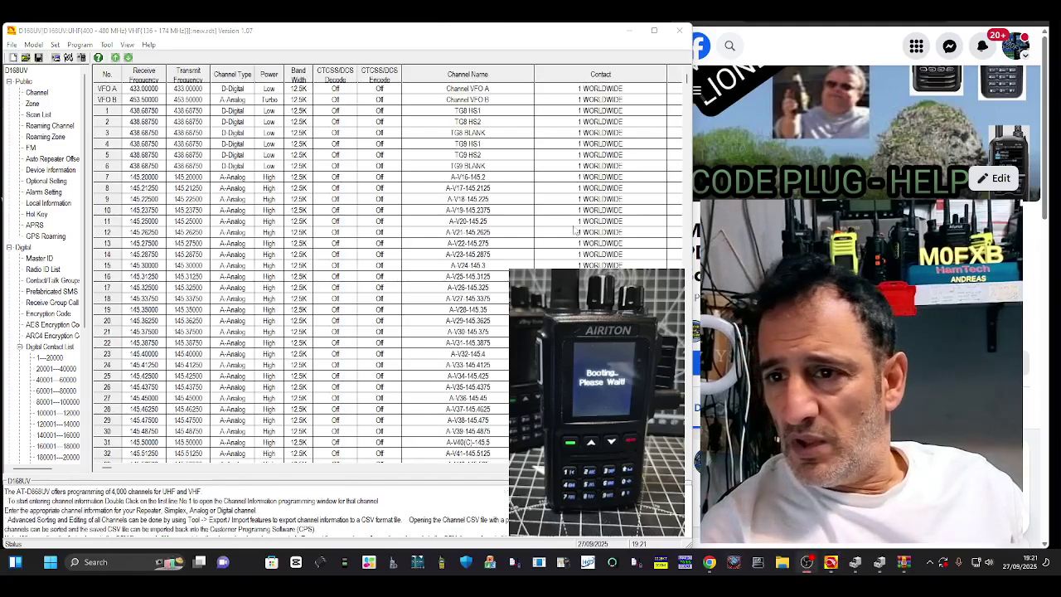
pyautogui.click(116, 133)
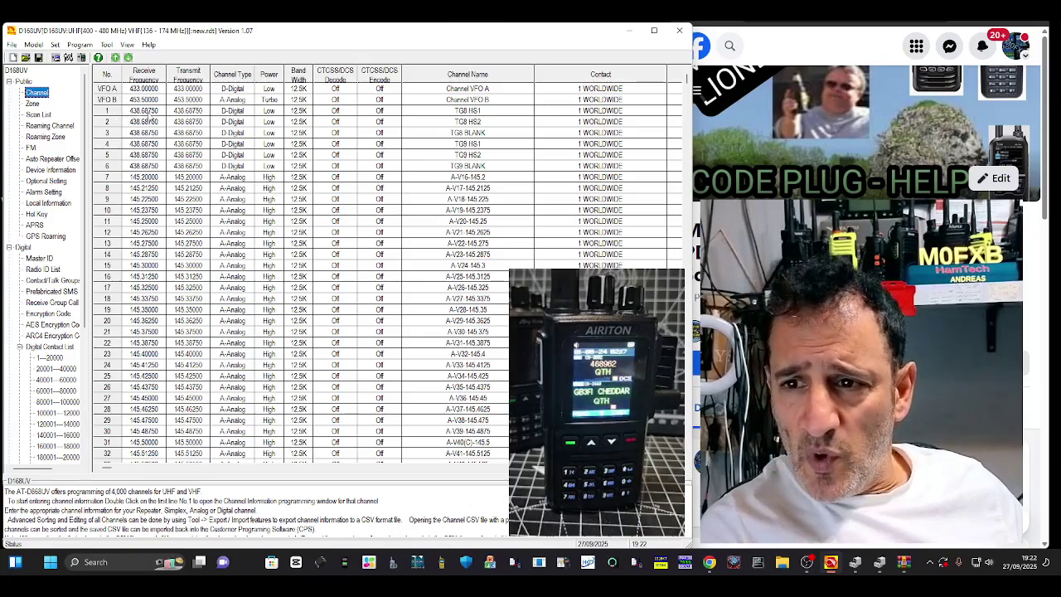
# Step: Open channel 1 for editing and rename it HOTSPOT
pyautogui.doubleClick(148, 110)
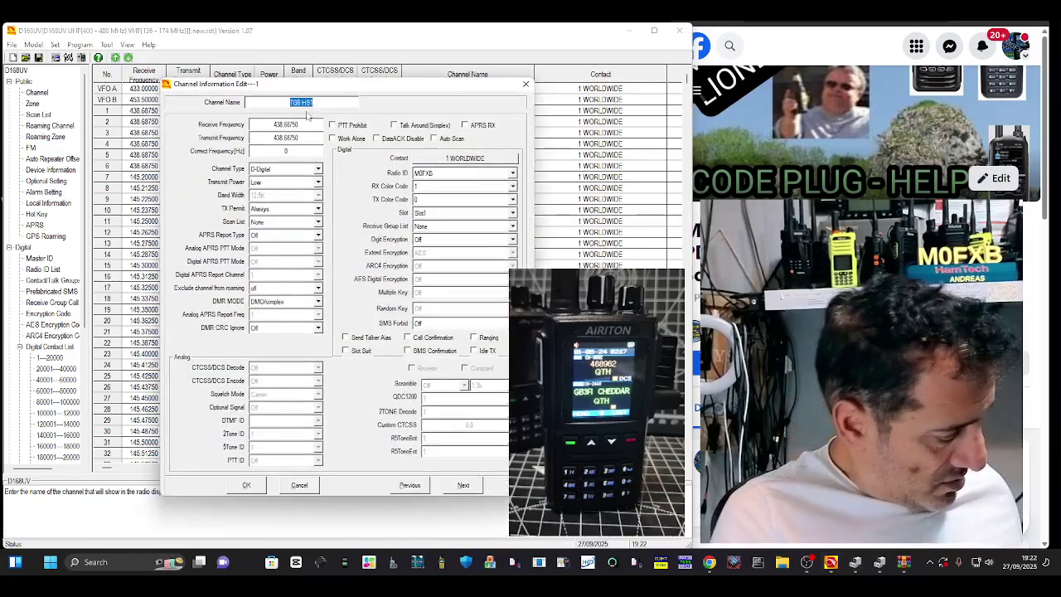
pyautogui.write('HO')
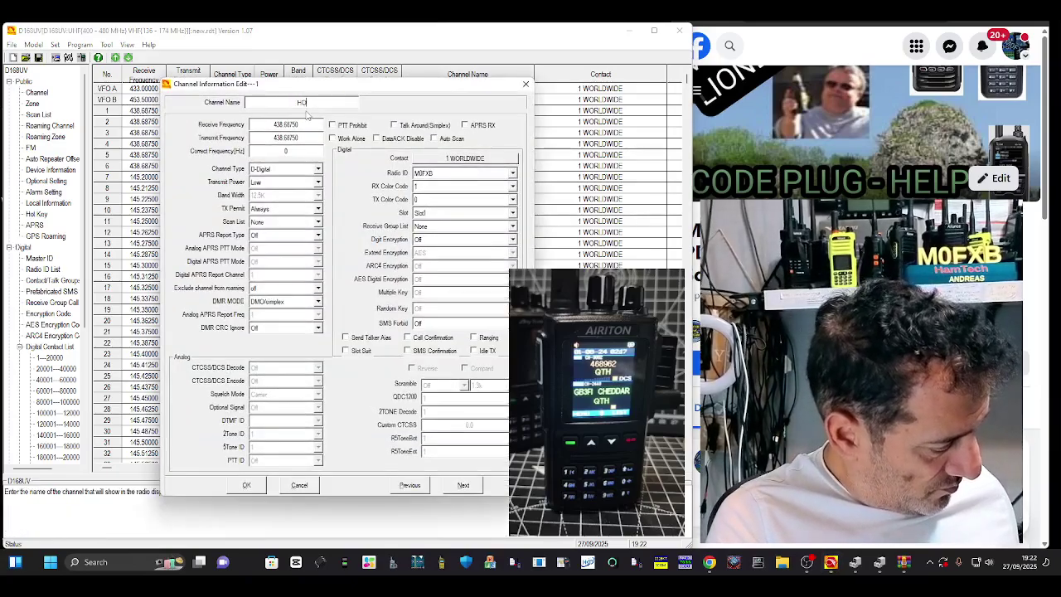
pyautogui.write('TSPO')
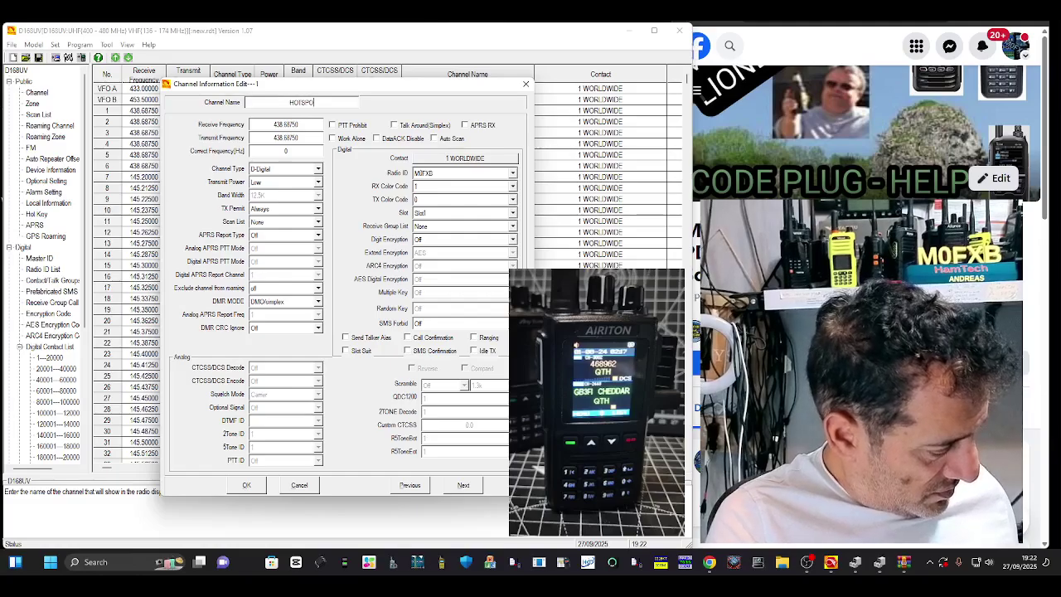
pyautogui.write('T')
# Step: Set both the receive and transmit frequencies of the HOTSPOT channel to 431.550
pyautogui.doubleClick(308, 125)
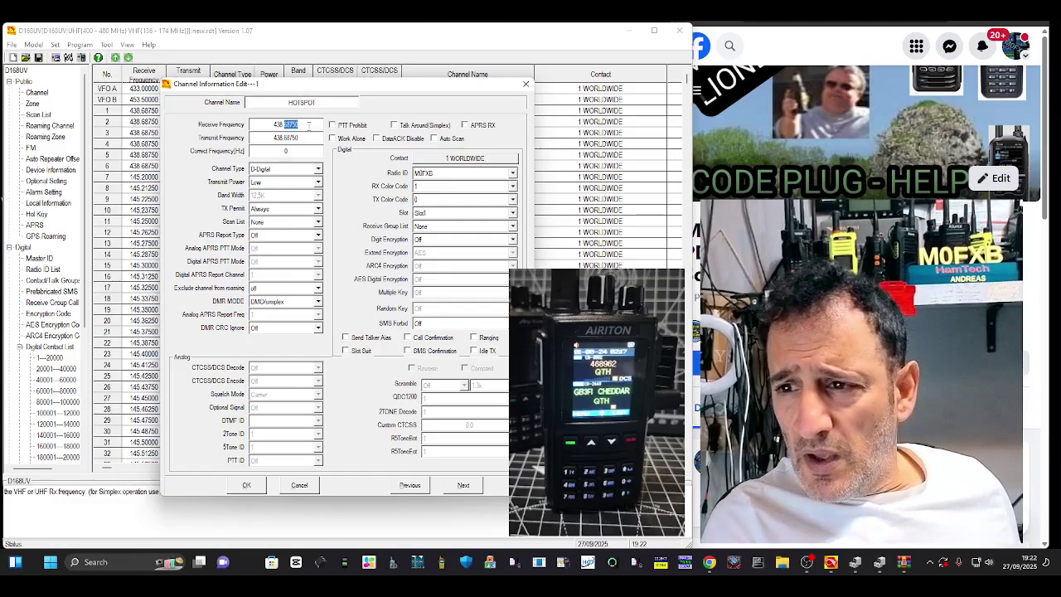
pyautogui.write('43')
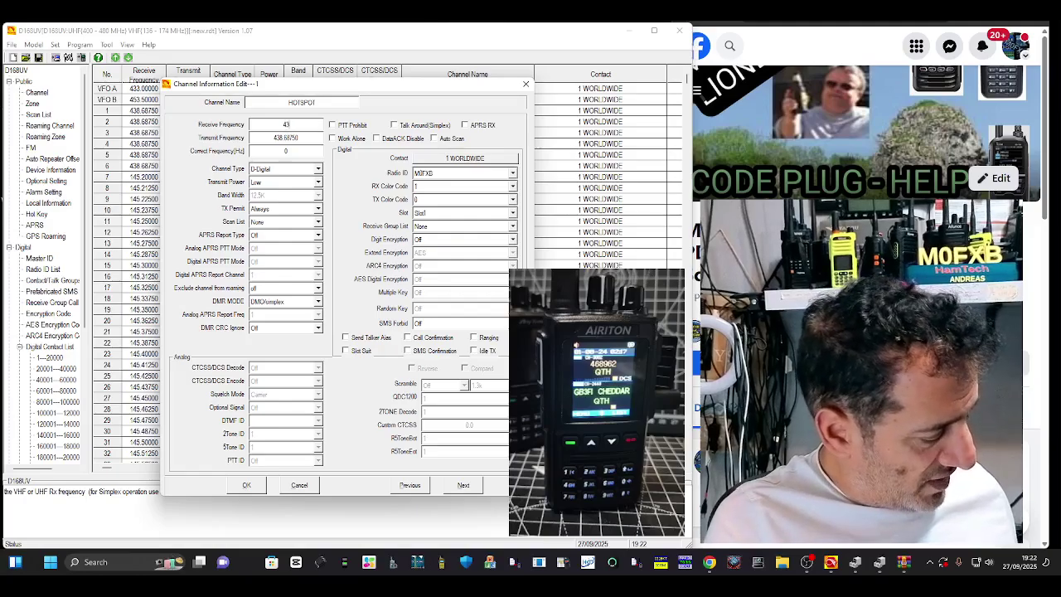
pyautogui.write('1')
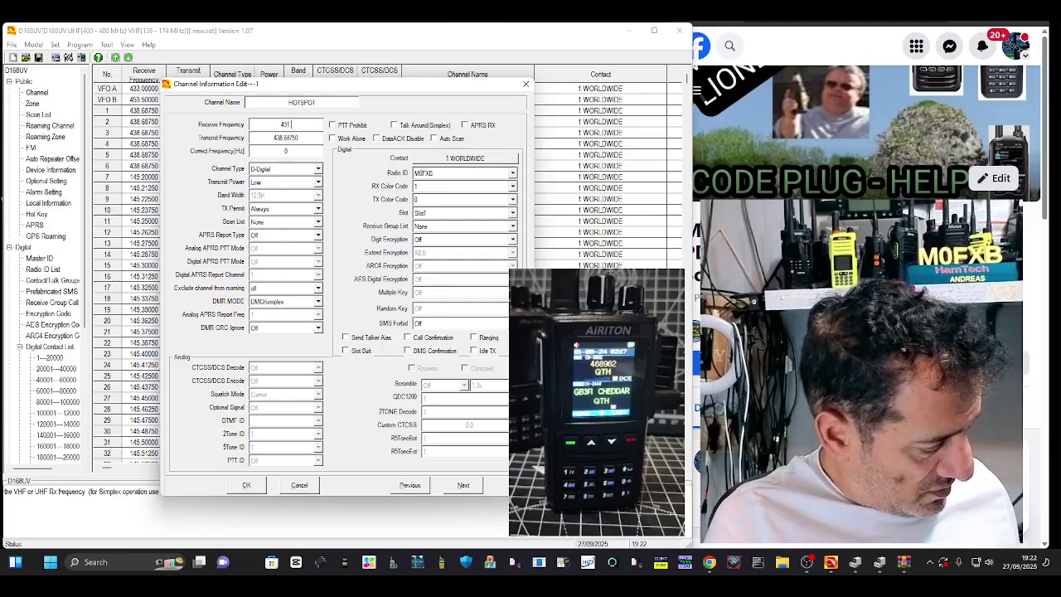
pyautogui.write('.55')
pyautogui.press('Tab')
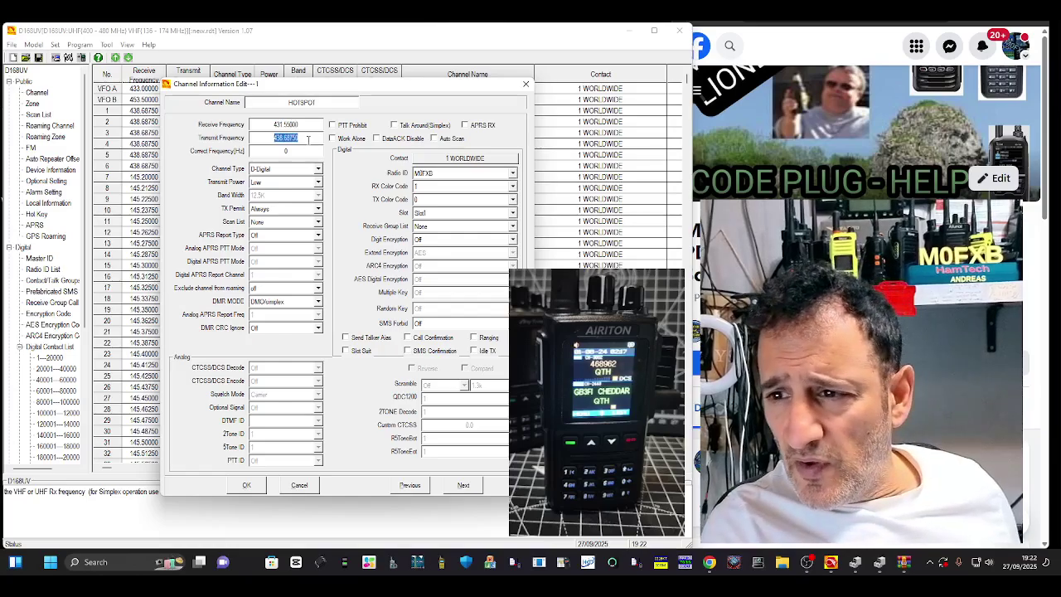
pyautogui.write('431')
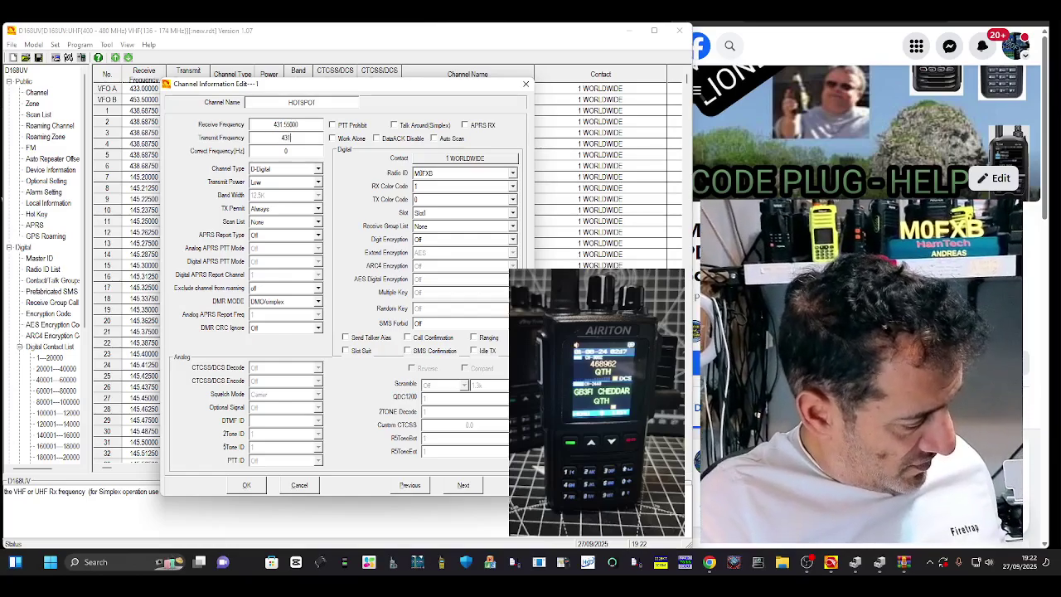
pyautogui.write('.550')
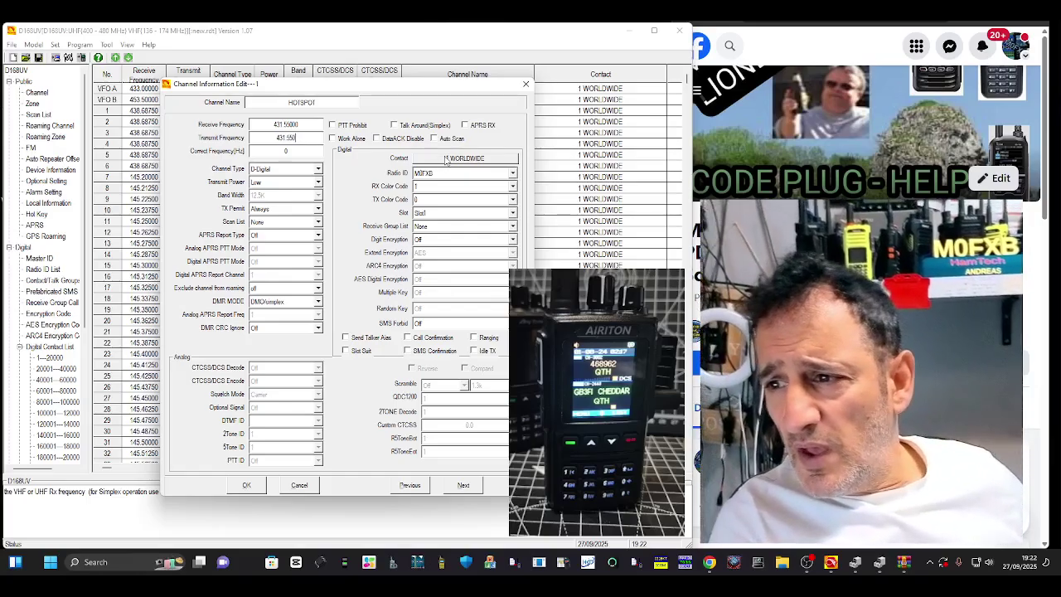
# Step: Assign the 91 WORLD-WIDE talk group as the HOTSPOT channel's contact
pyautogui.click(446, 159)
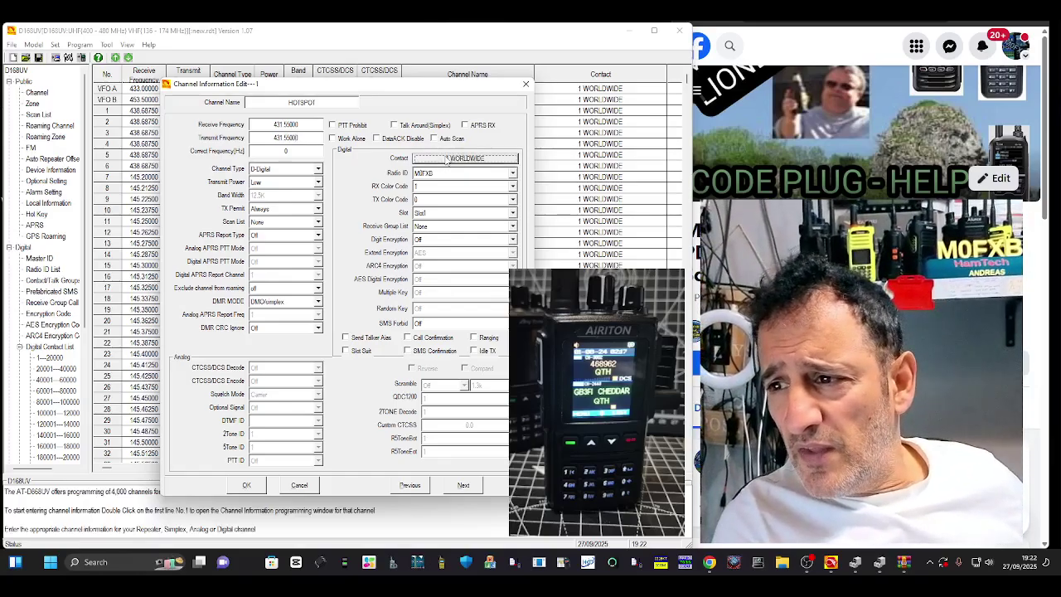
pyautogui.click(446, 159)
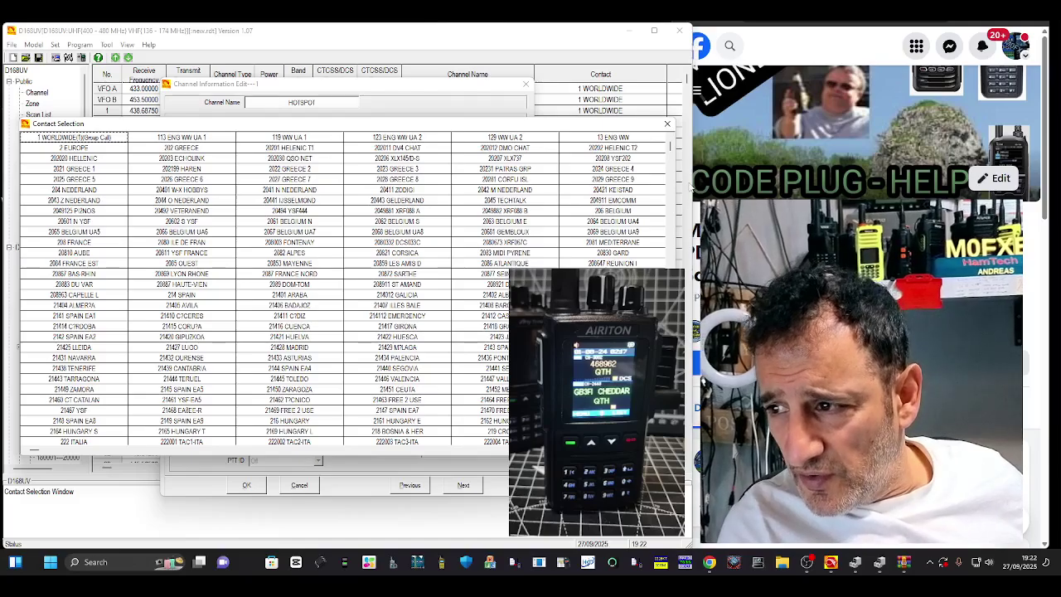
pyautogui.scroll(-10, 688, 390)
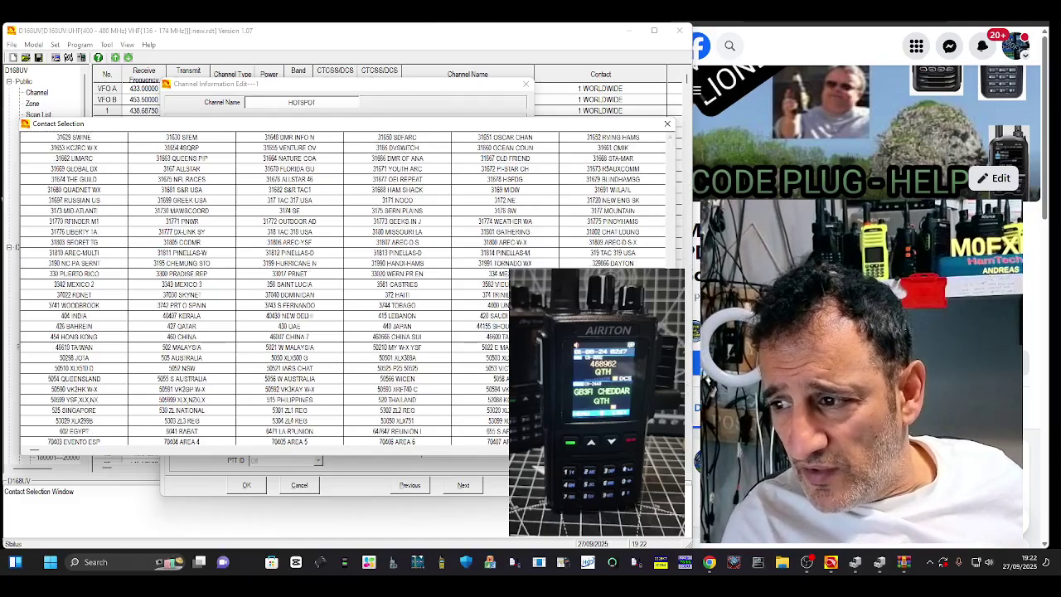
pyautogui.scroll(-7, 344, 286)
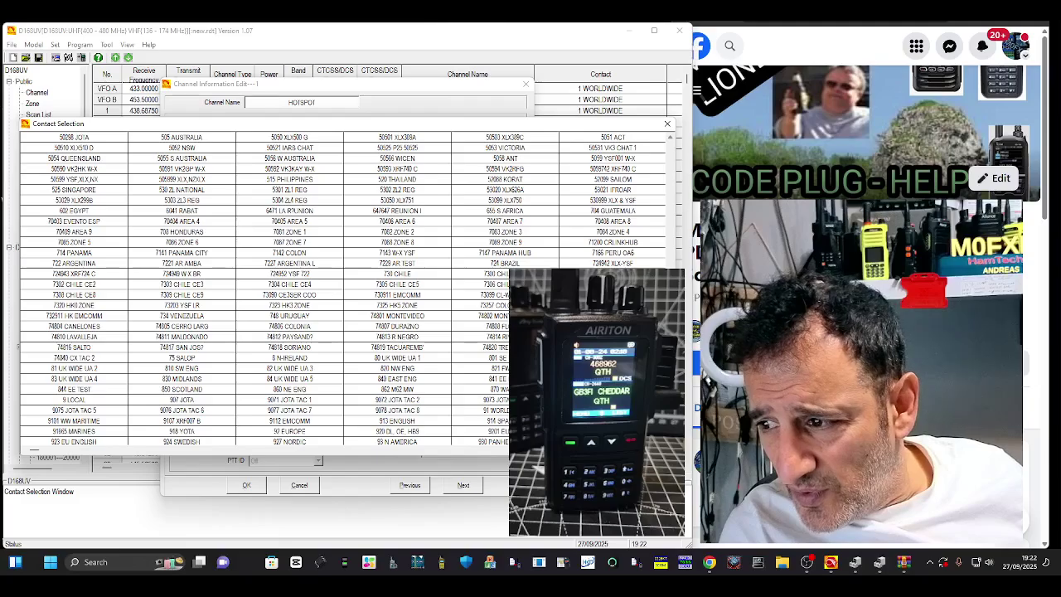
pyautogui.scroll(-1, 346, 290)
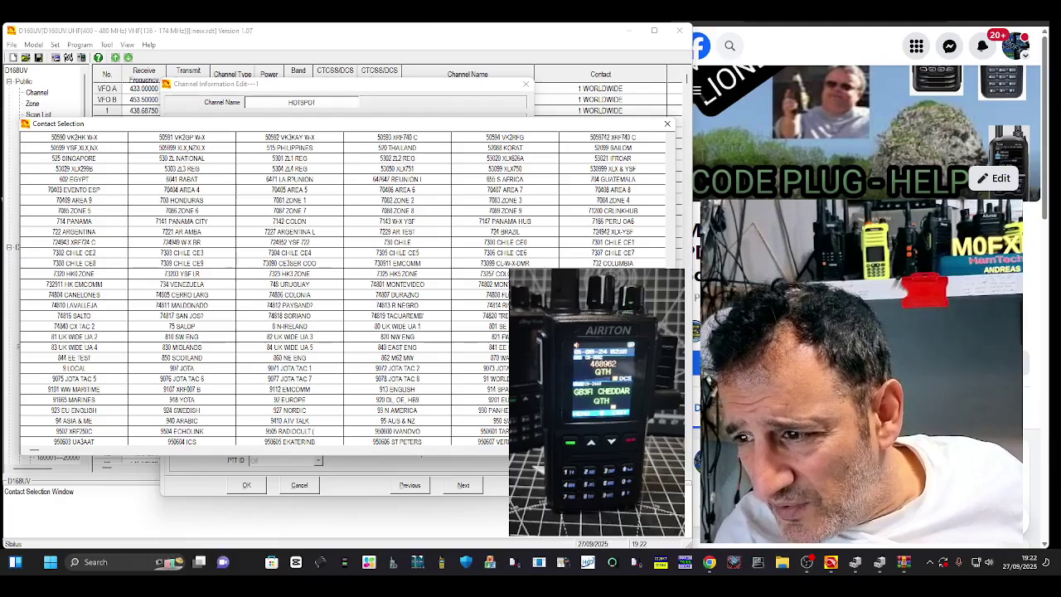
pyautogui.doubleClick(489, 378)
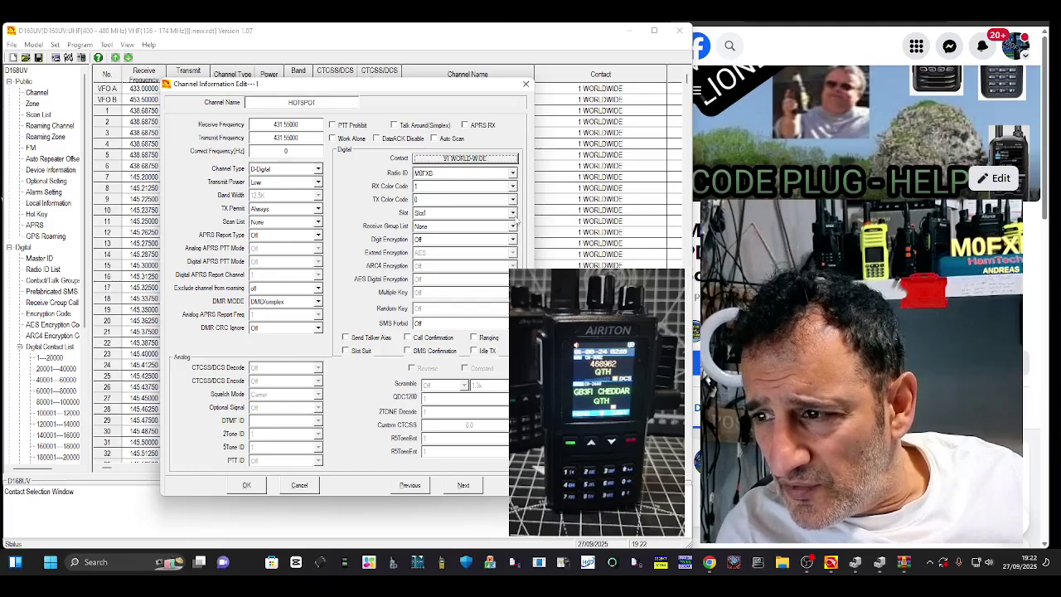
# Step: Set the HOTSPOT channel's slot to Slot2 and save the channel
pyautogui.click(513, 213)
pyautogui.click(446, 238)
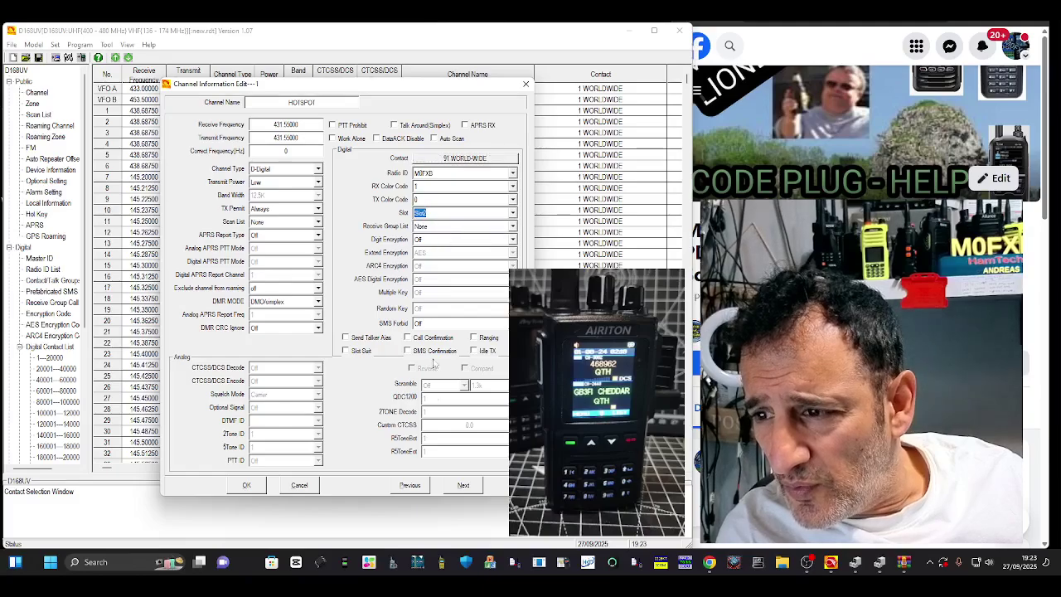
pyautogui.click(243, 485)
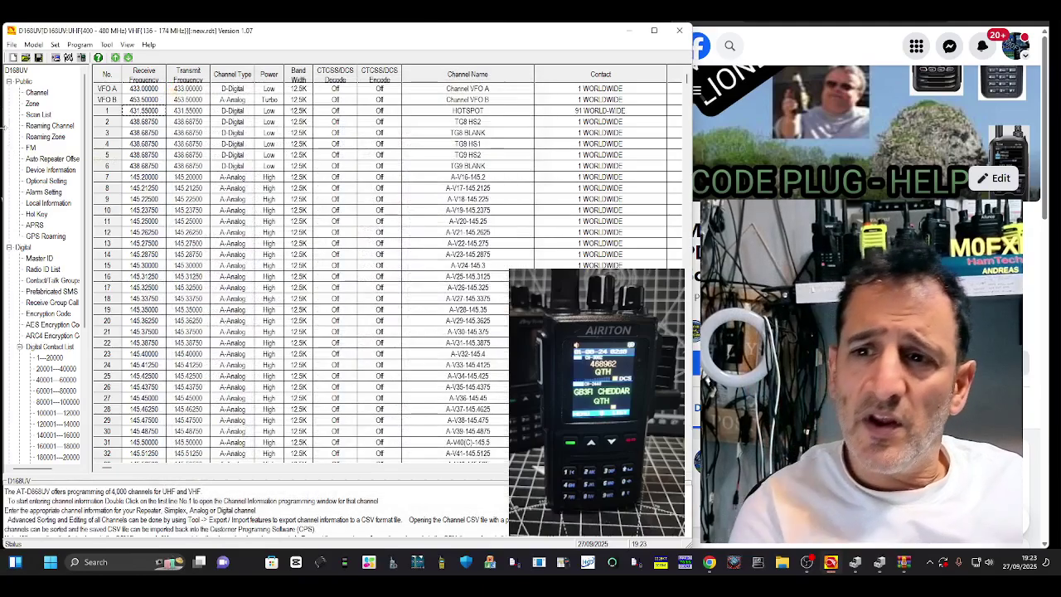
# Step: Add the HOTSPOT channel to the members of the QTH zone and save the zone
pyautogui.click(32, 103)
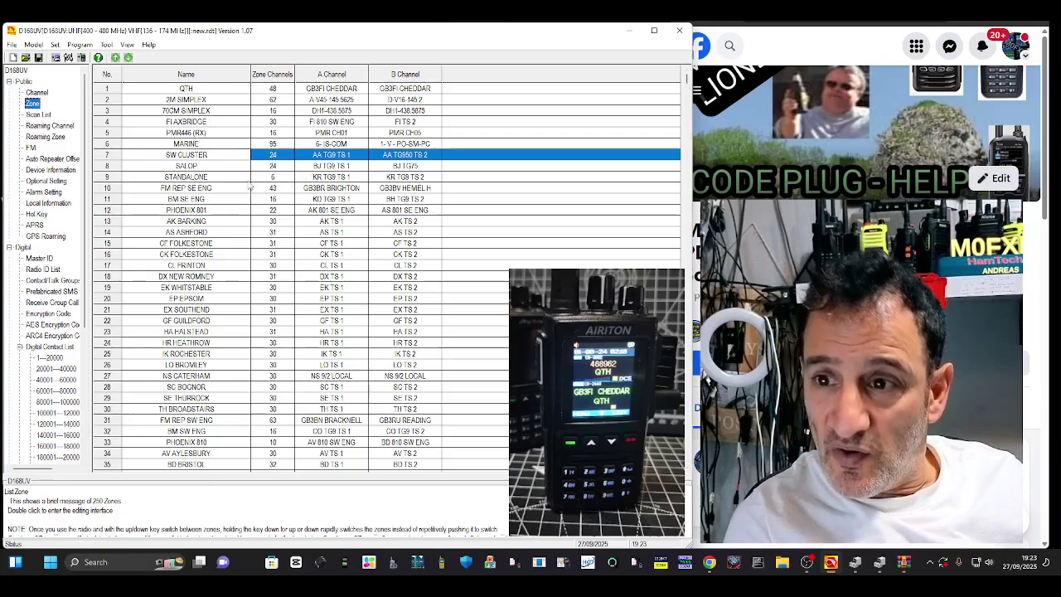
pyautogui.doubleClick(184, 90)
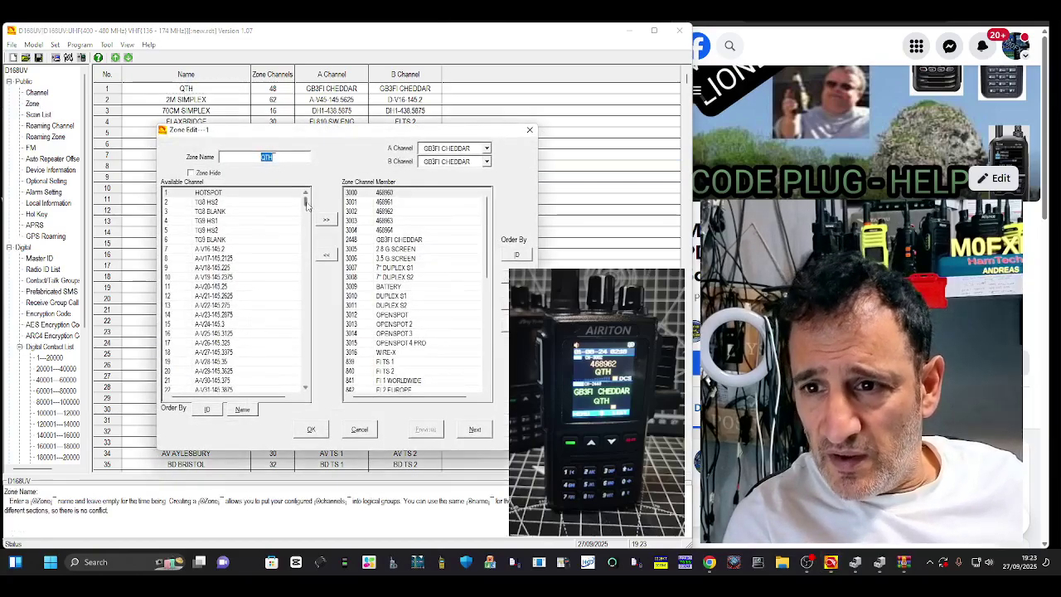
pyautogui.click(246, 194)
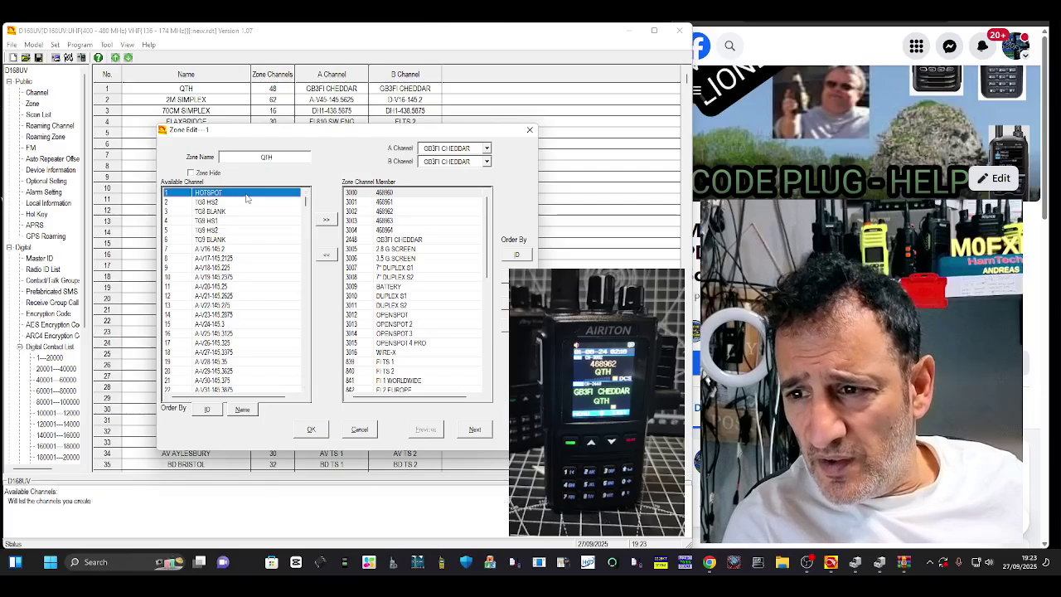
pyautogui.click(326, 219)
pyautogui.moveTo(488, 249); pyautogui.dragTo(494, 367)
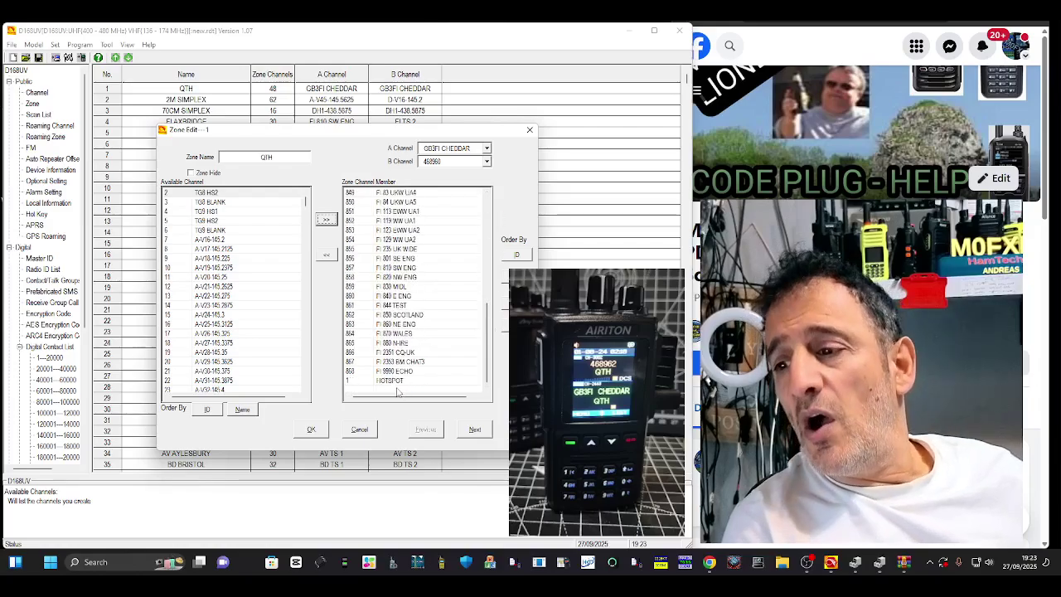
pyautogui.click(312, 430)
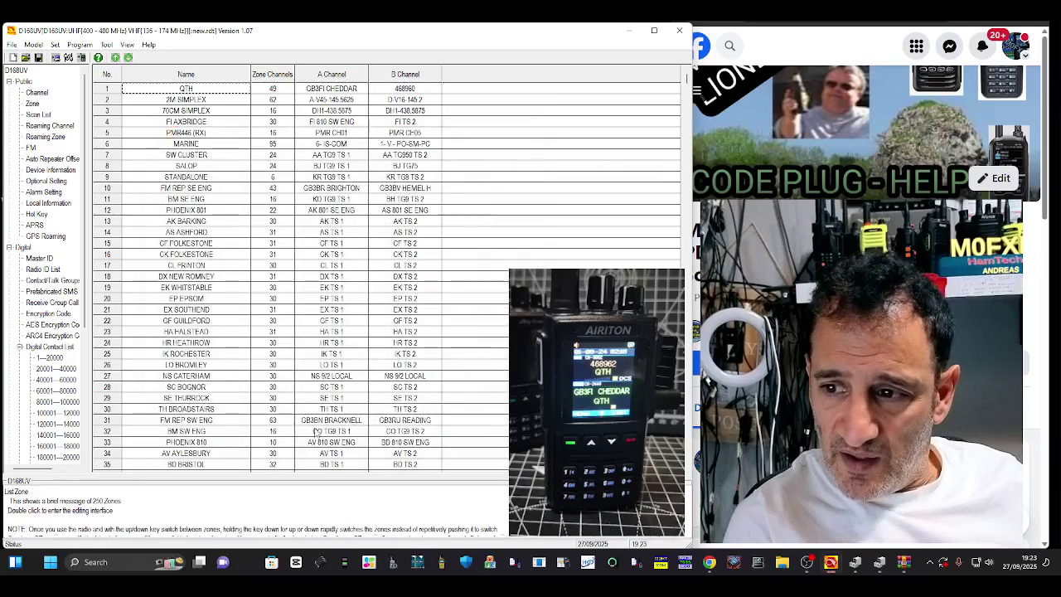
# Step: Open the power-on options in Optional Setting and replace the first line of the power-on display with the station's call sign
pyautogui.click(38, 182)
pyautogui.doubleClick(39, 182)
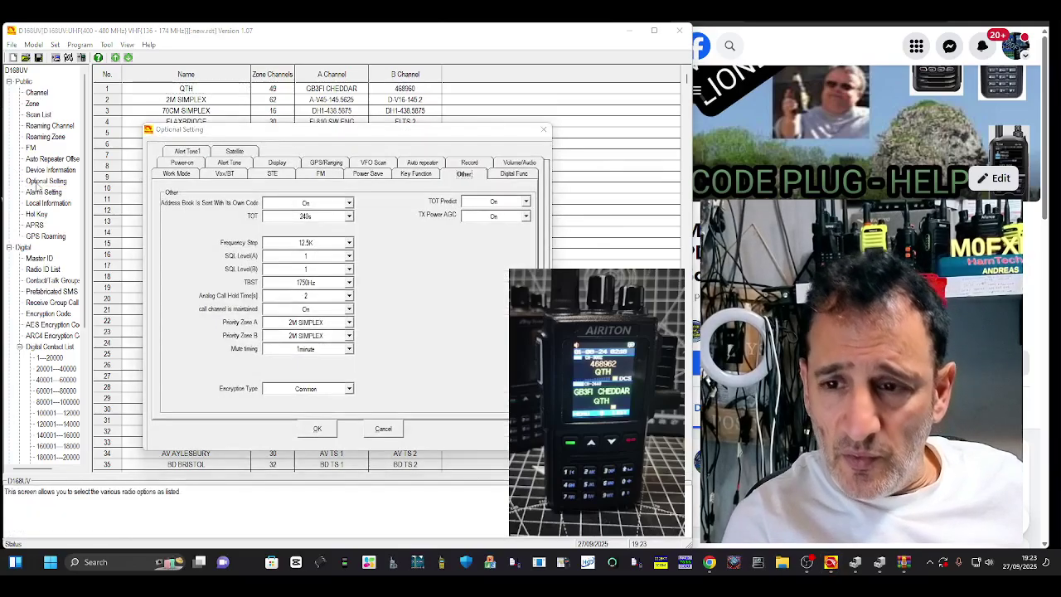
pyautogui.click(176, 172)
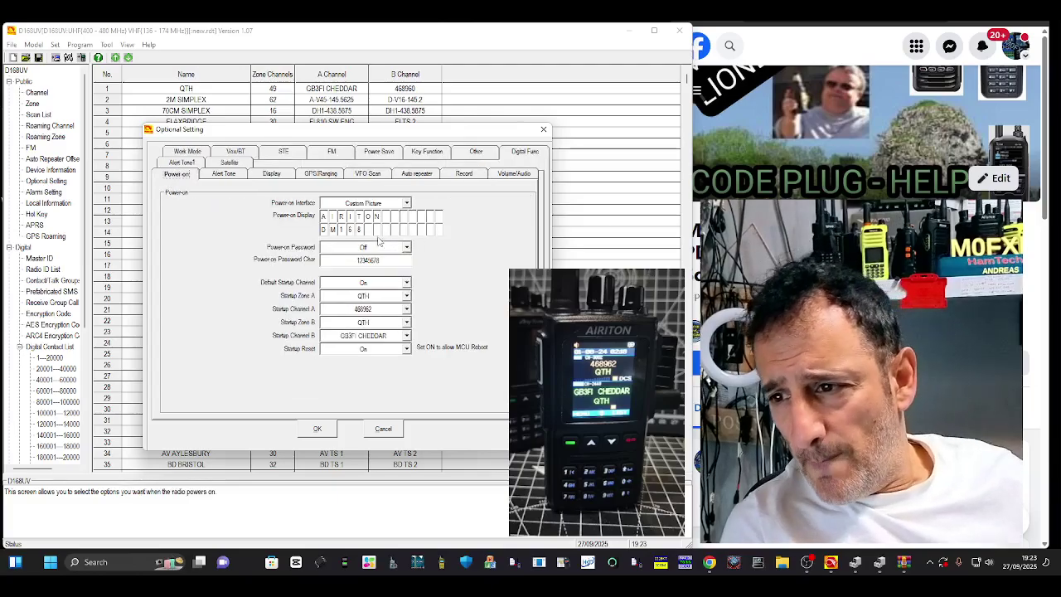
pyautogui.click(382, 203)
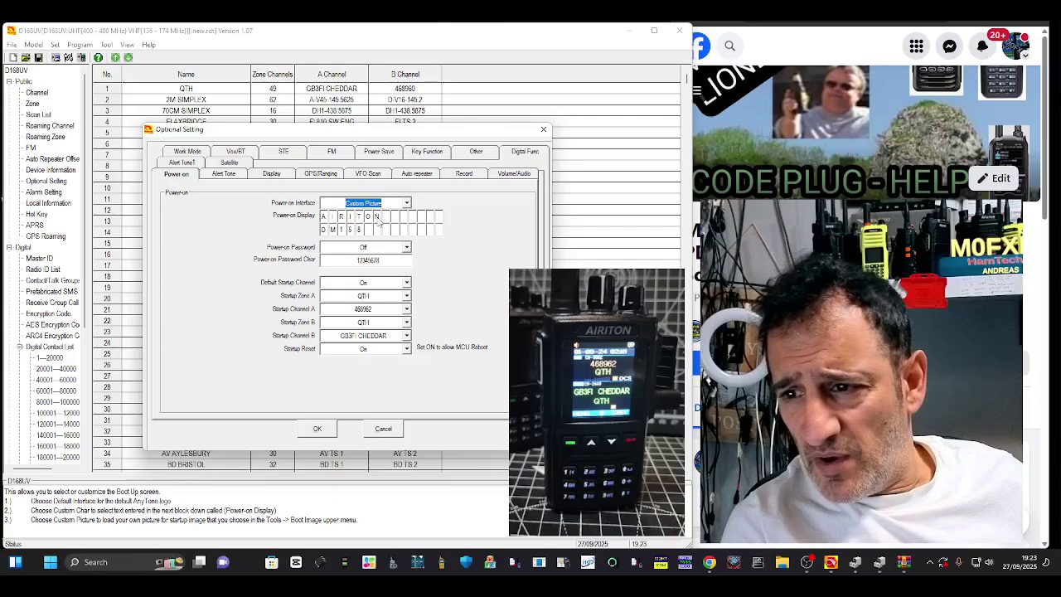
pyautogui.click(377, 216)
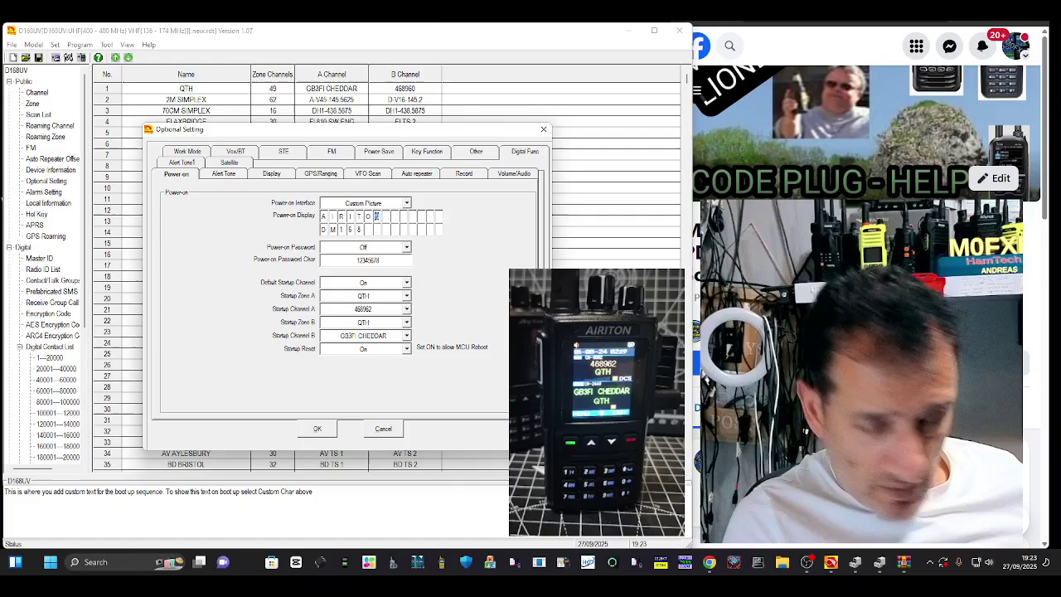
pyautogui.press('Delete')
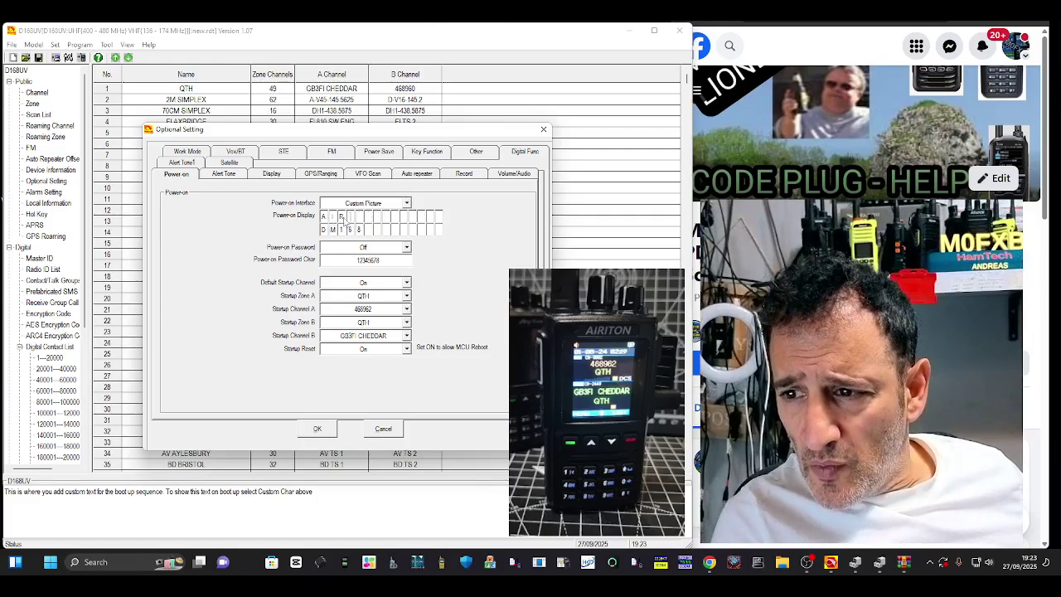
pyautogui.write('A')
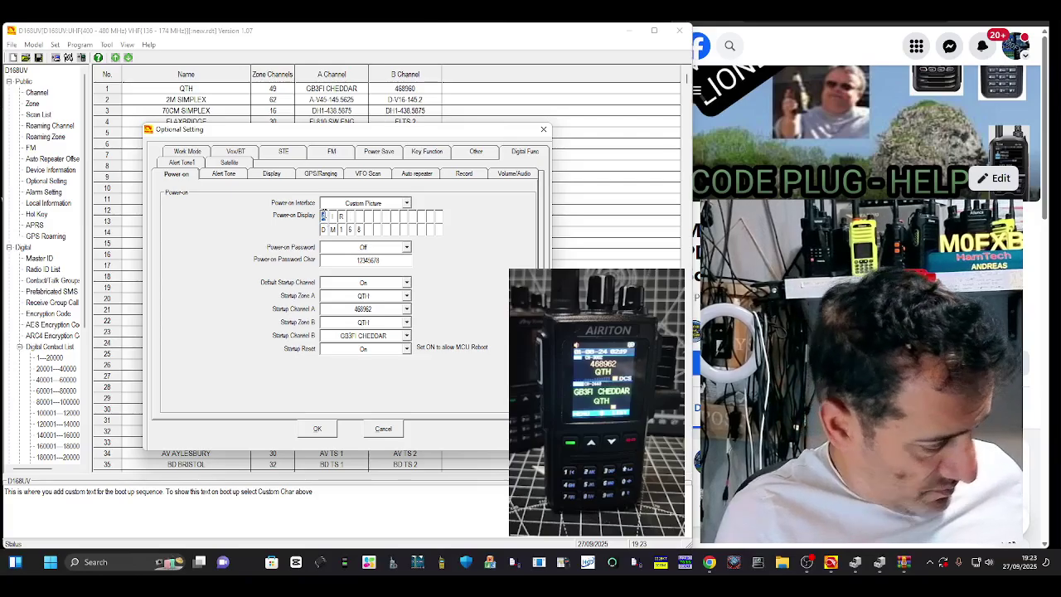
pyautogui.write('0FXB')
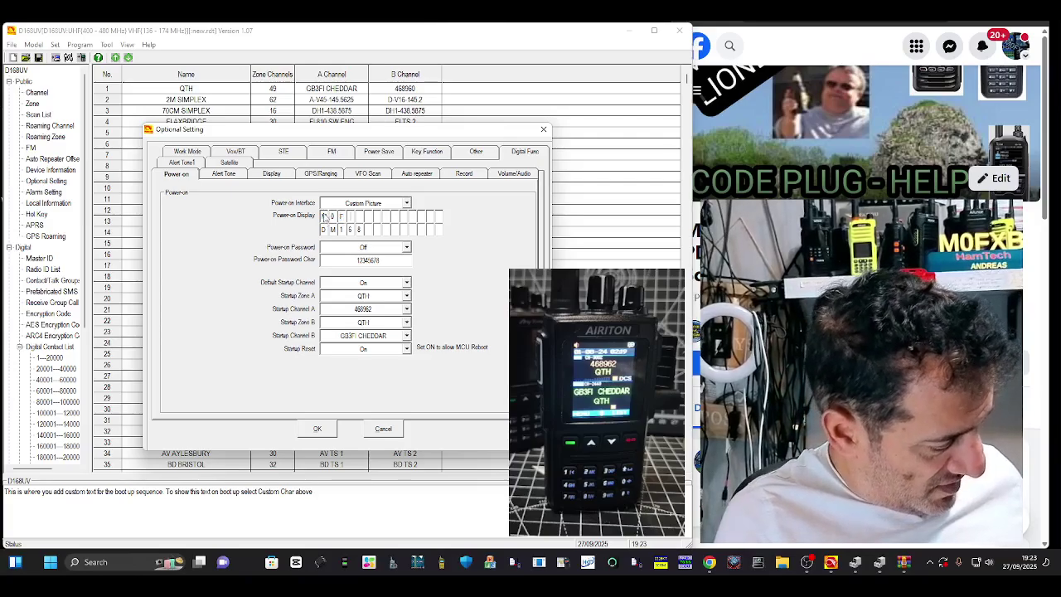
# Step: Replace the second line of the power-on display text with HAMTECH
pyautogui.click(322, 230)
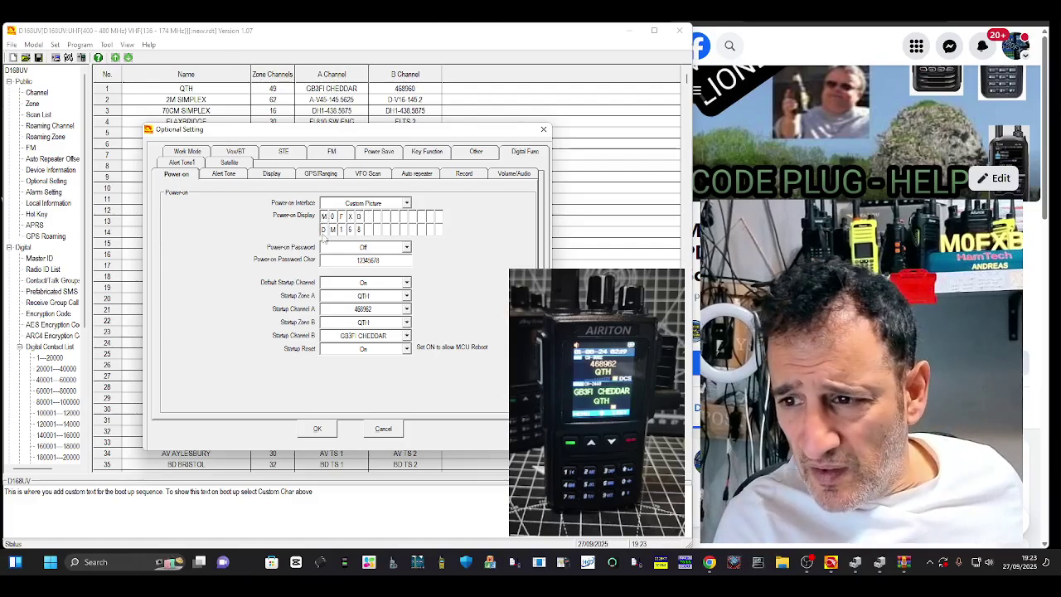
pyautogui.write('HAM')
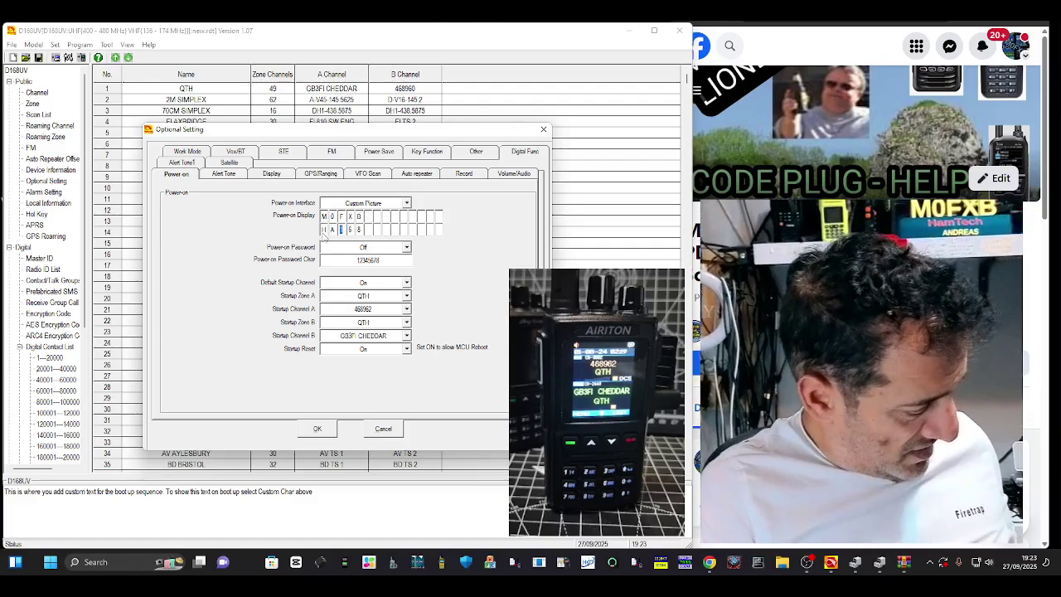
pyautogui.write('TEC')
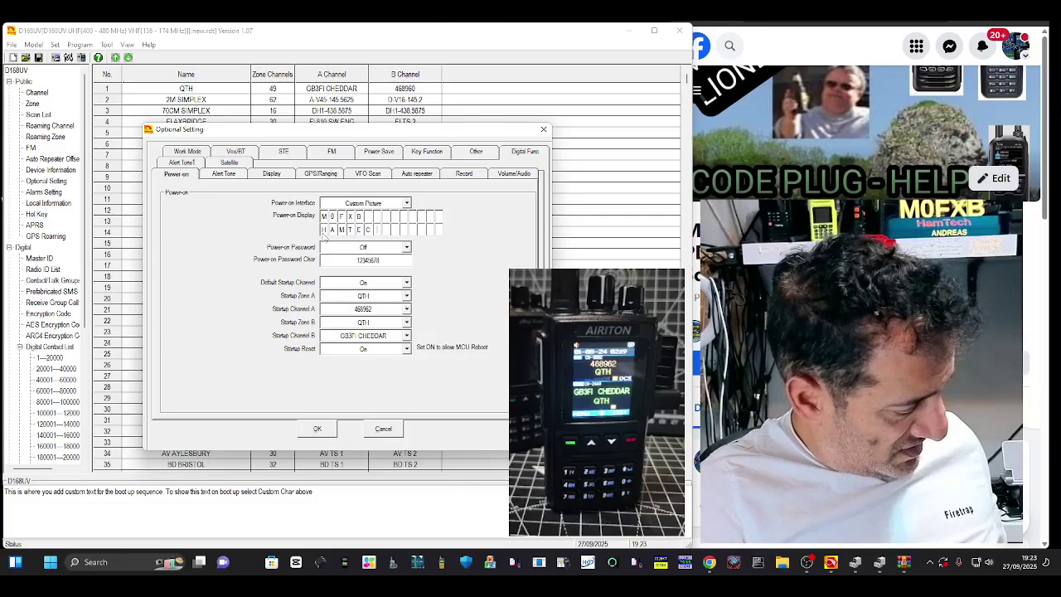
pyautogui.write('H')
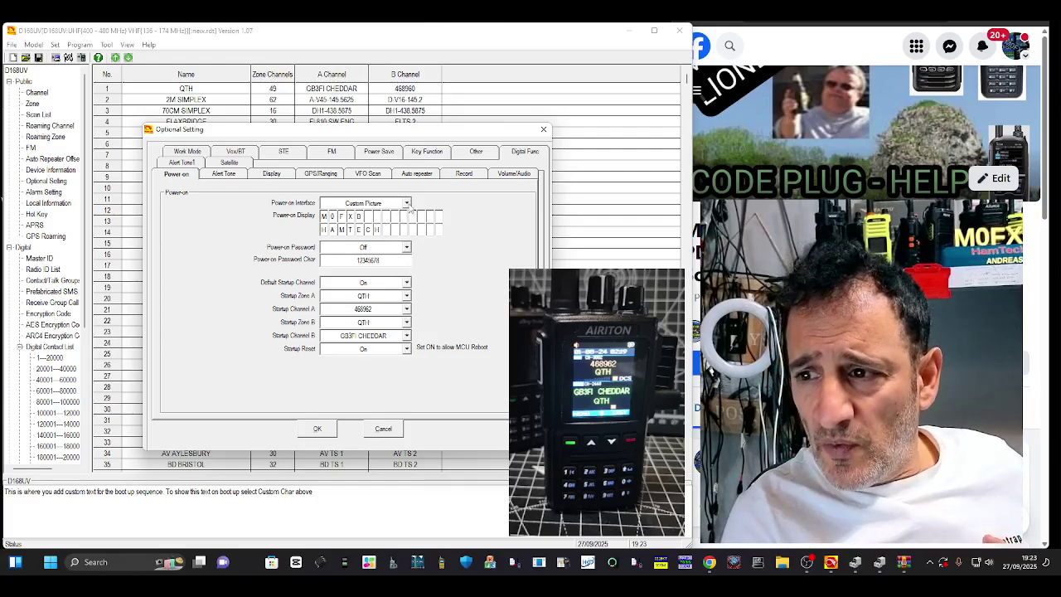
# Step: Set Startup Channel A to HOTSPOT, keeping the Custom Picture interface and QTH startup zone, and apply the power-on options
pyautogui.click(407, 204)
pyautogui.click(407, 204)
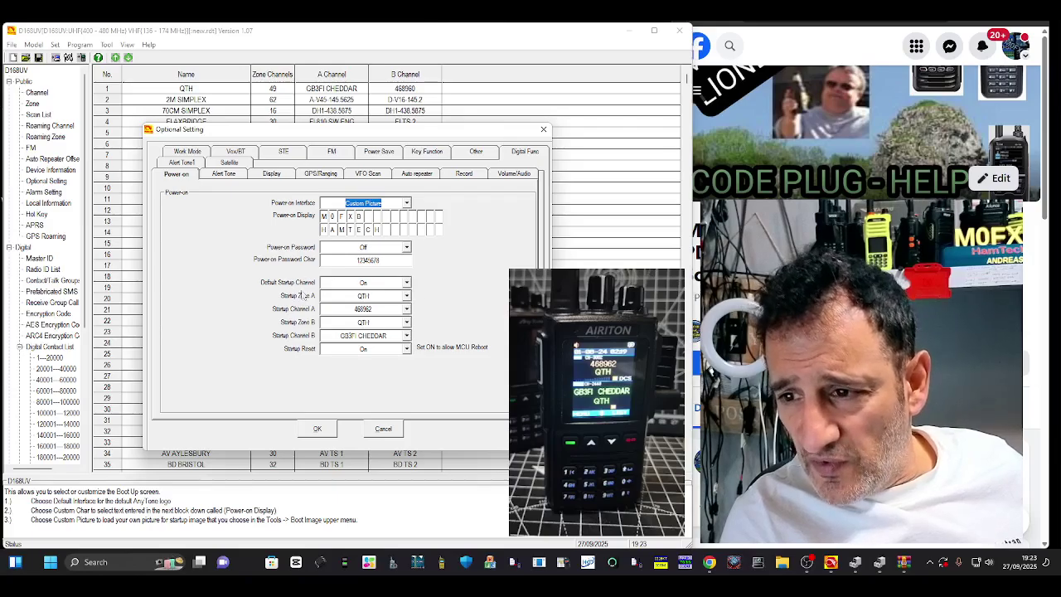
pyautogui.click(406, 296)
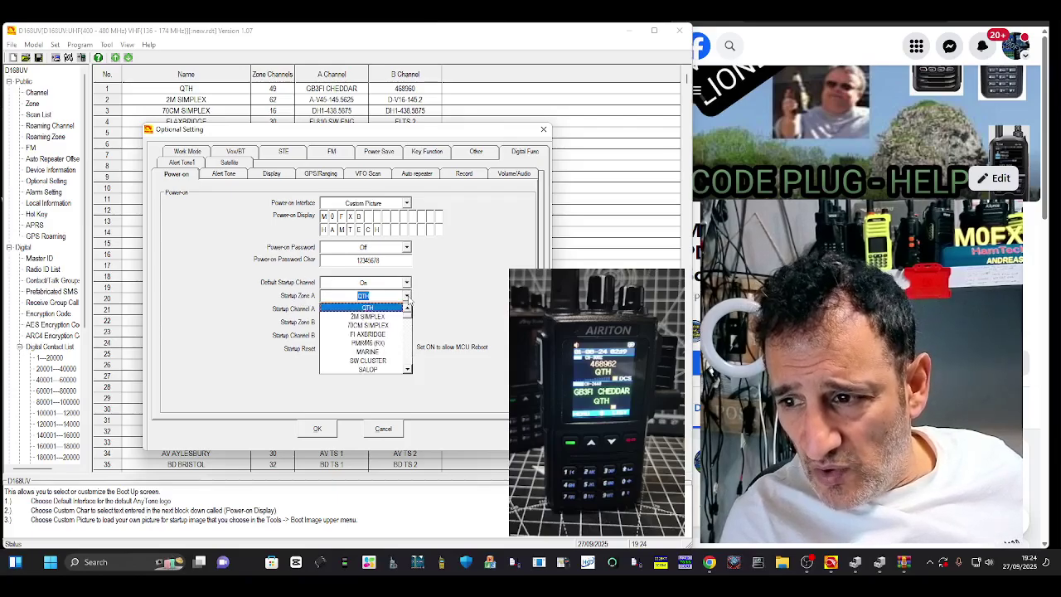
pyautogui.click(406, 297)
pyautogui.click(407, 309)
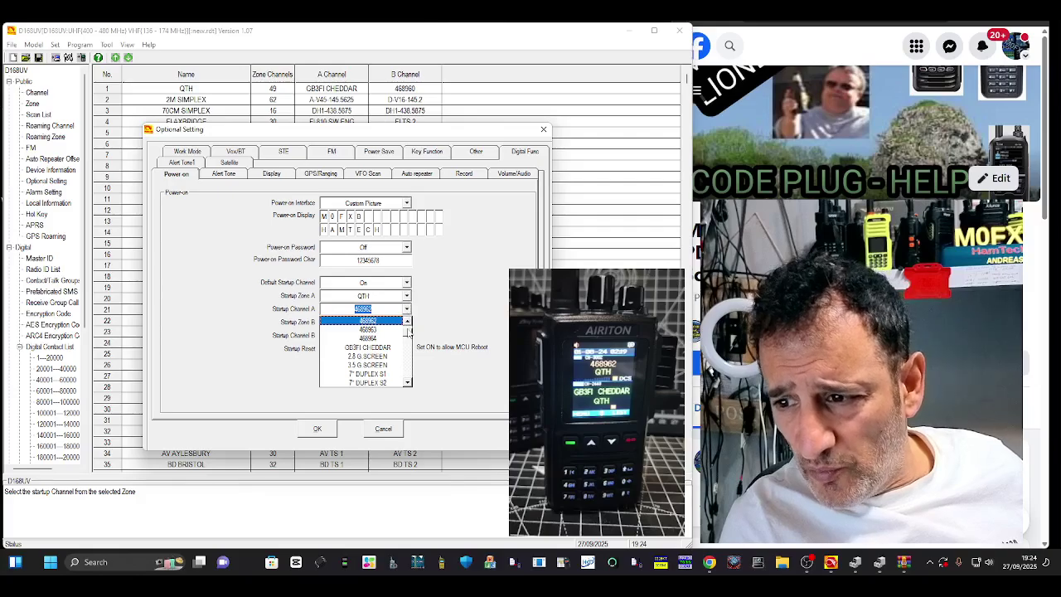
pyautogui.moveTo(409, 331); pyautogui.dragTo(412, 379)
pyautogui.click(395, 385)
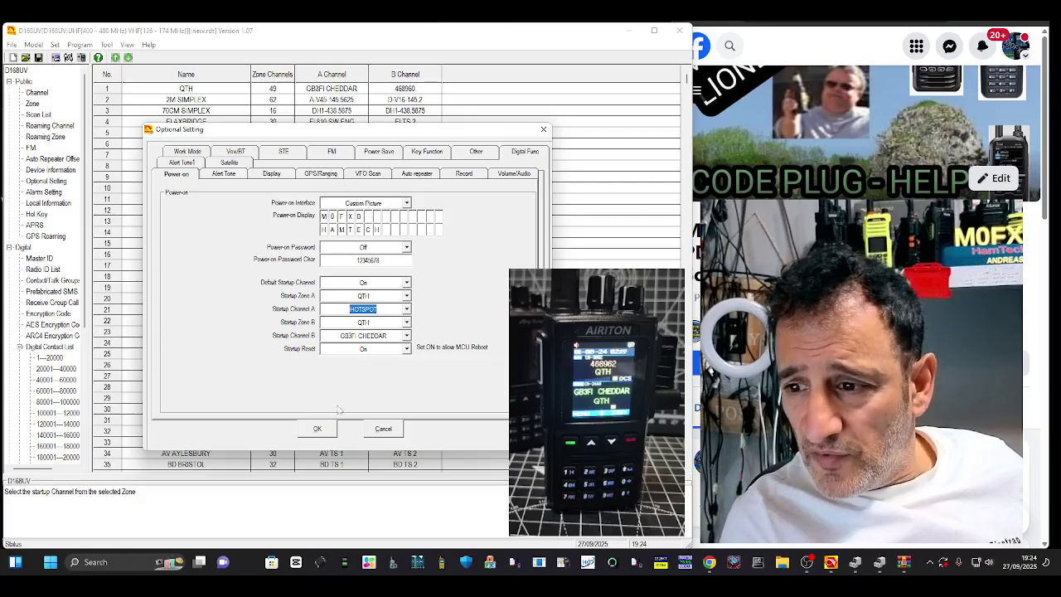
pyautogui.click(319, 428)
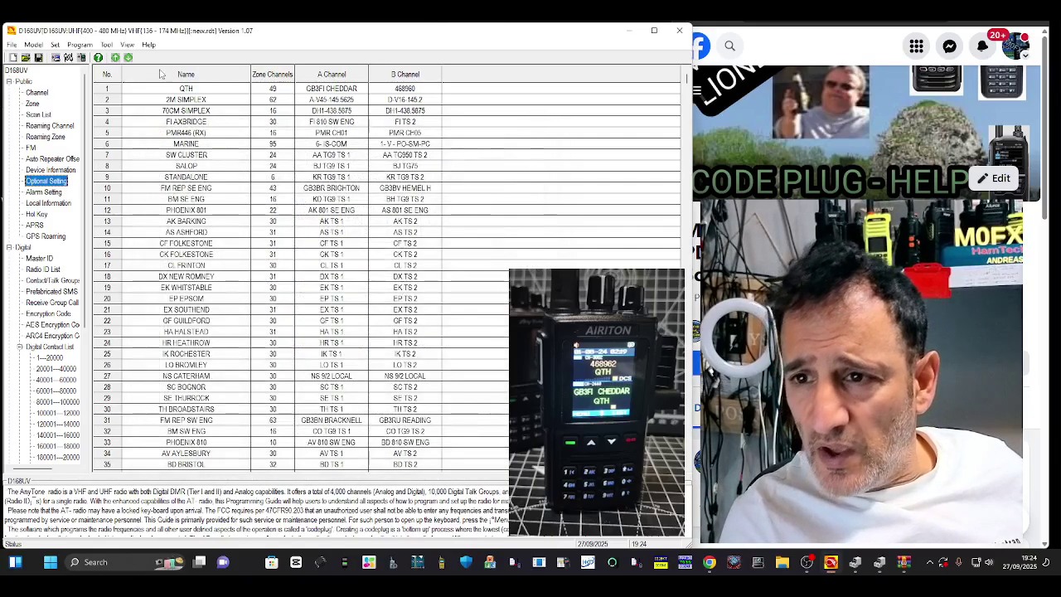
# Step: Load the SUPERMAN249x320 picture from the MY VIDEOS folder on the D: drive as the radio's boot image
pyautogui.click(81, 45)
pyautogui.moveTo(106, 46)
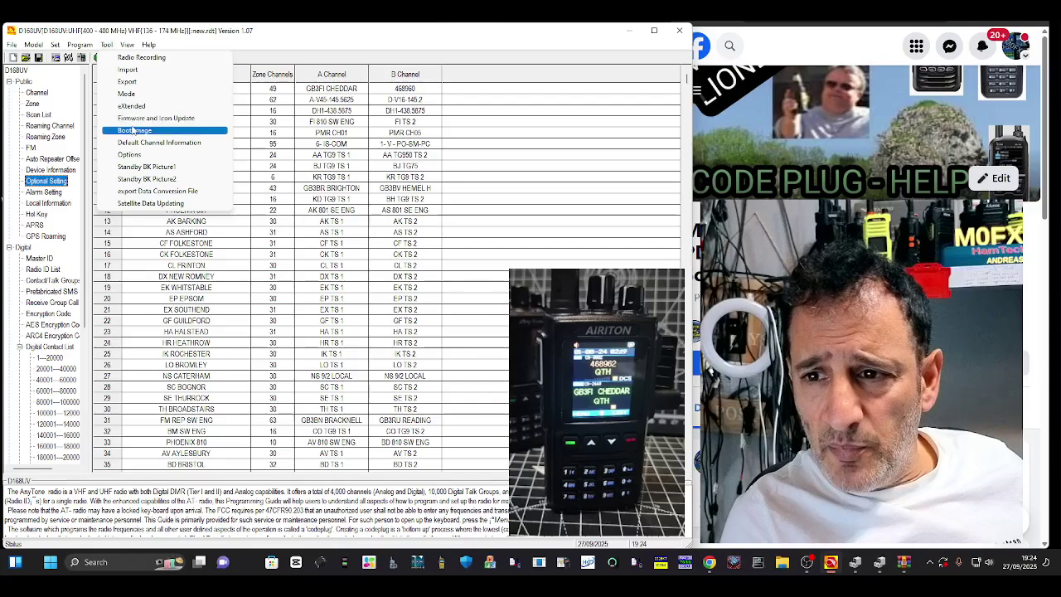
pyautogui.click(134, 131)
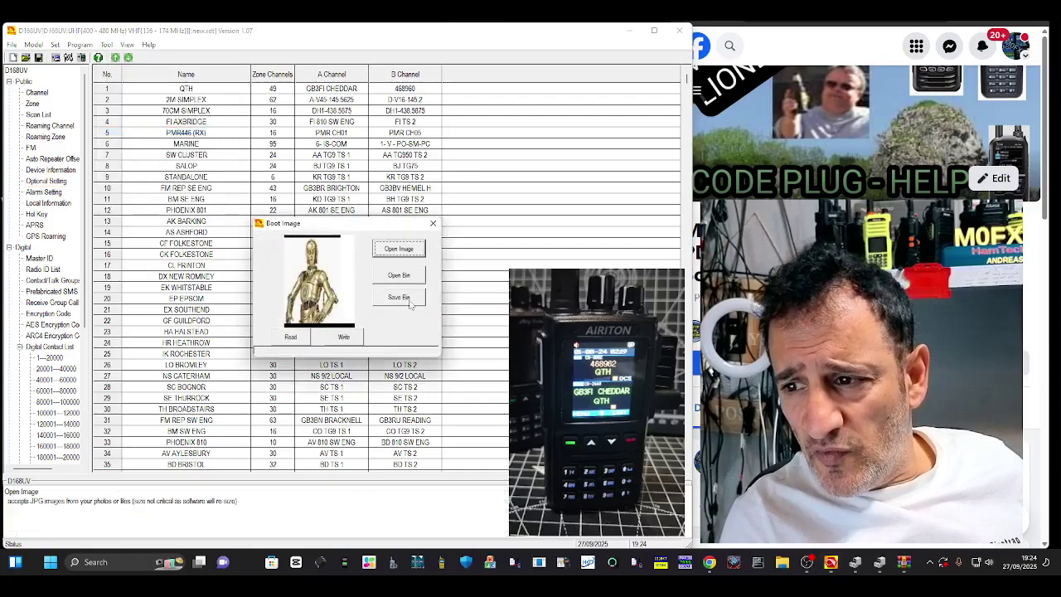
pyautogui.click(403, 250)
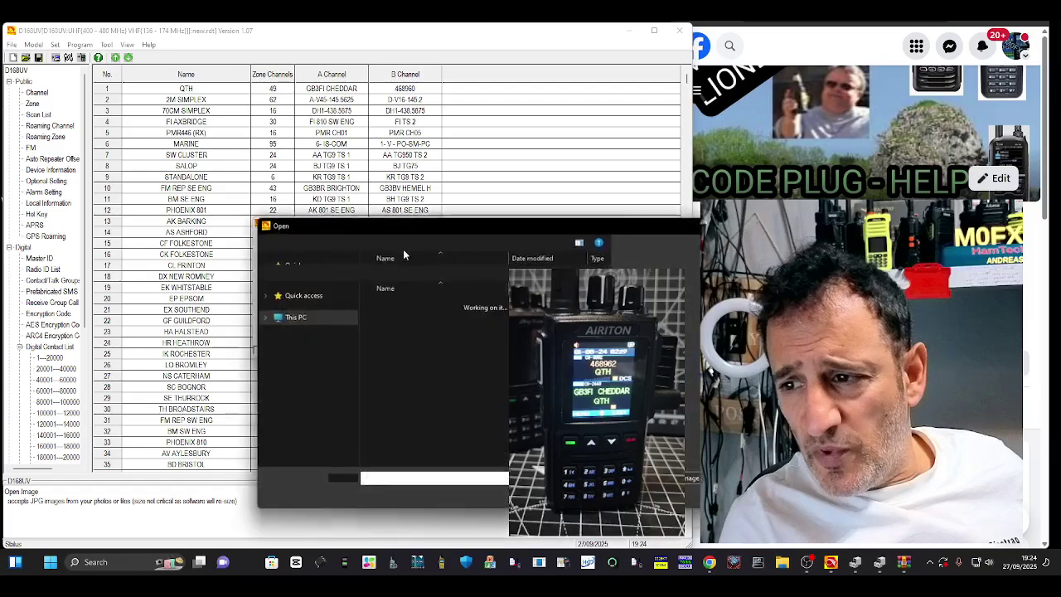
pyautogui.scroll(-10, 452, 358)
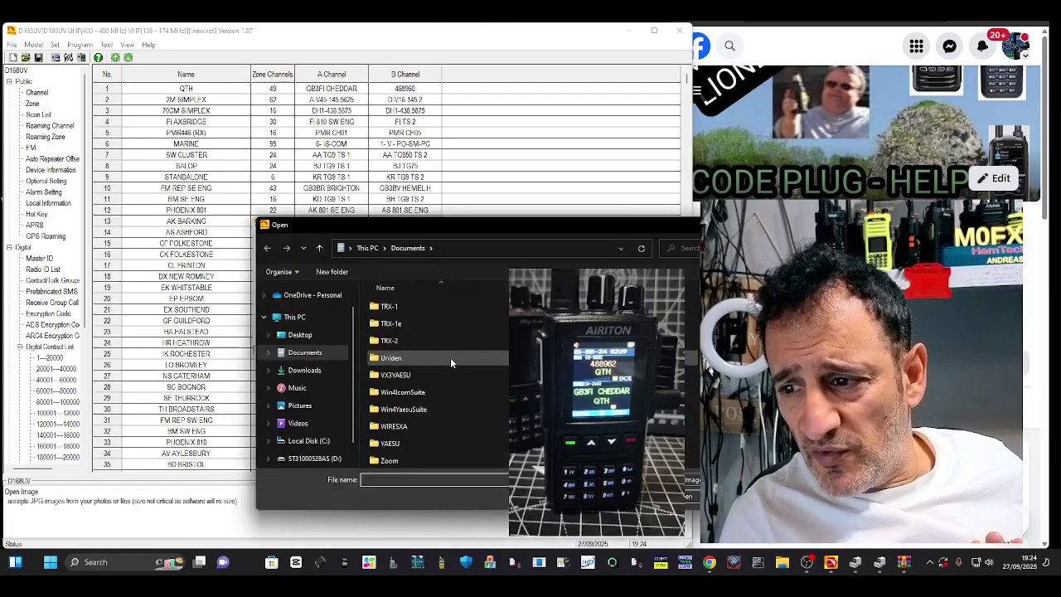
pyautogui.click(315, 458)
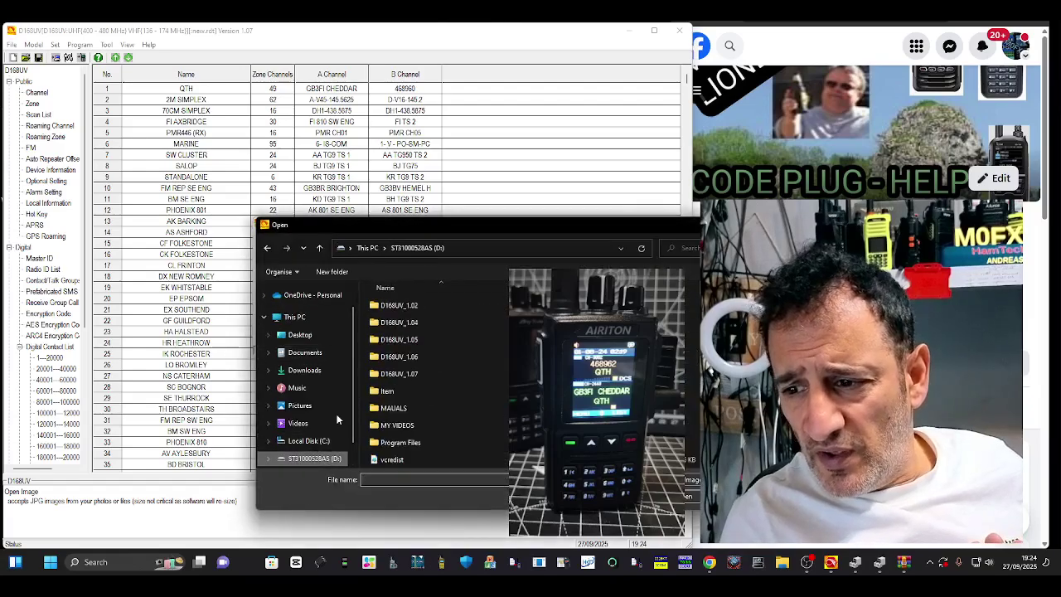
pyautogui.doubleClick(395, 424)
pyautogui.click(405, 398)
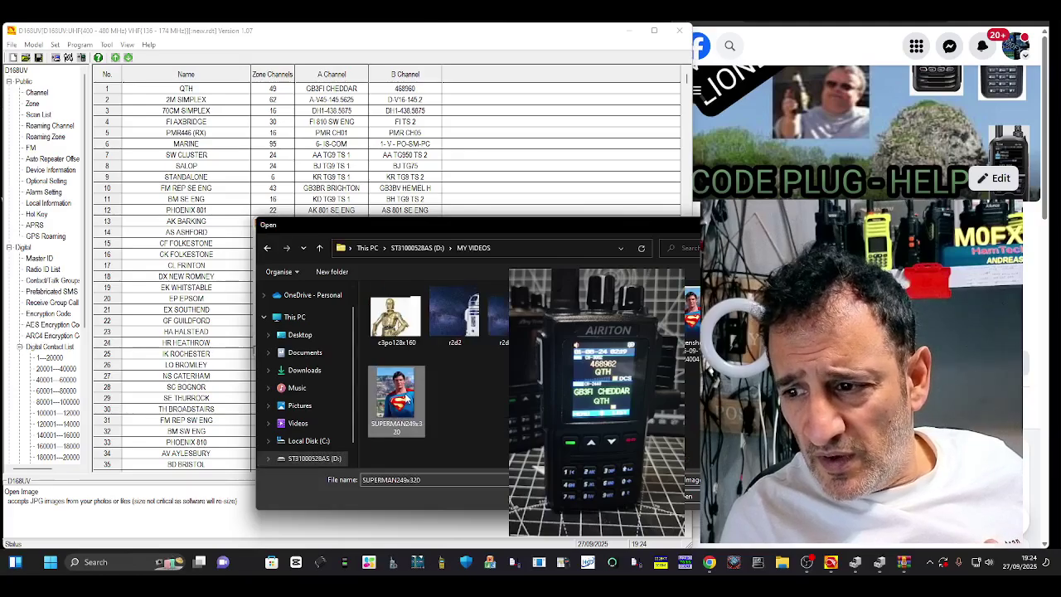
pyautogui.doubleClick(404, 398)
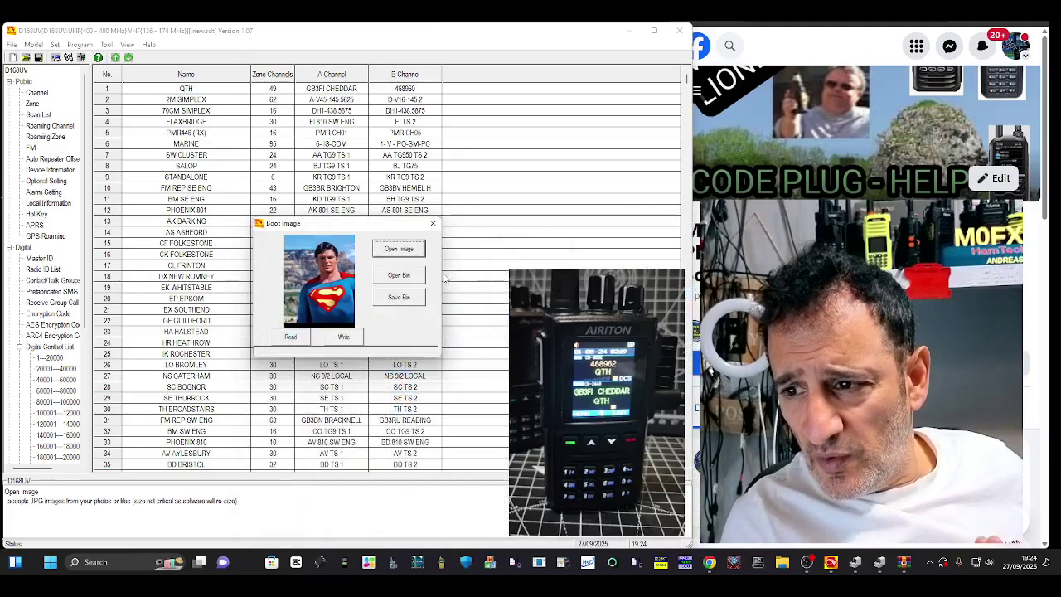
# Step: Write the loaded boot image to the radio and close the Boot Image window
pyautogui.click(343, 339)
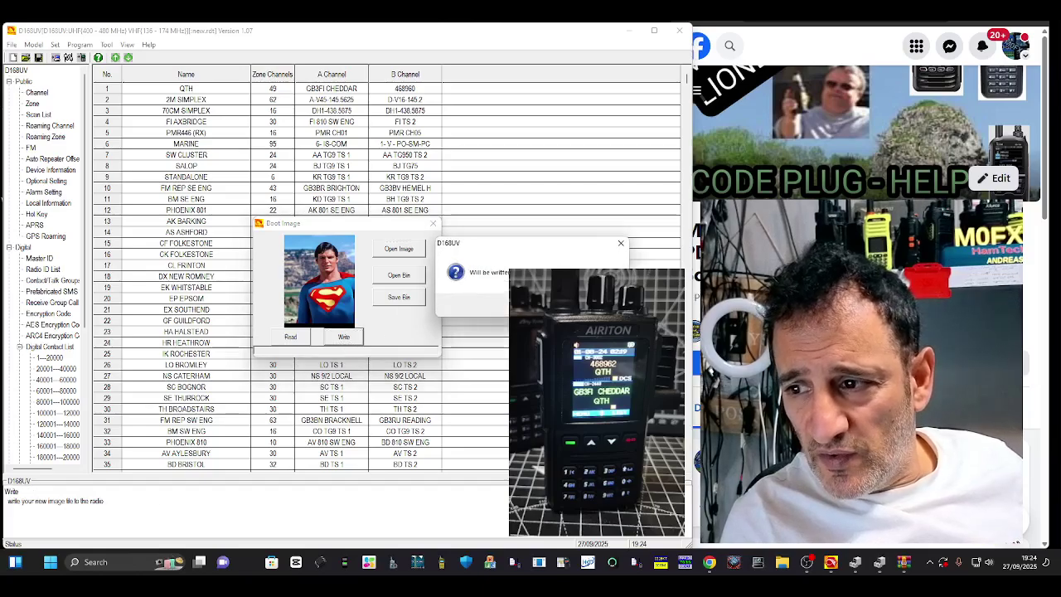
pyautogui.click(547, 300)
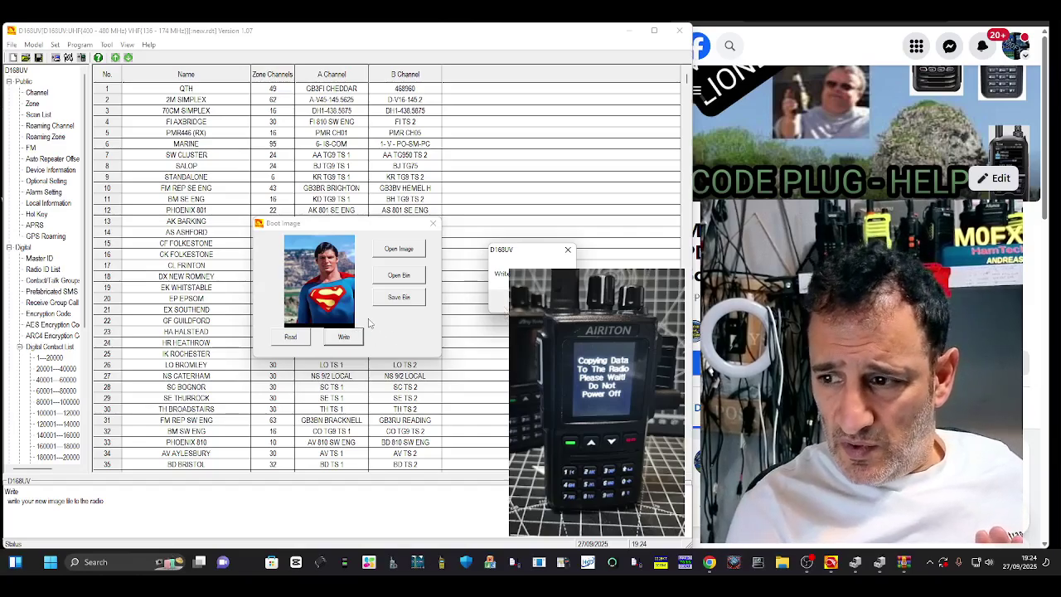
pyautogui.press('Return')
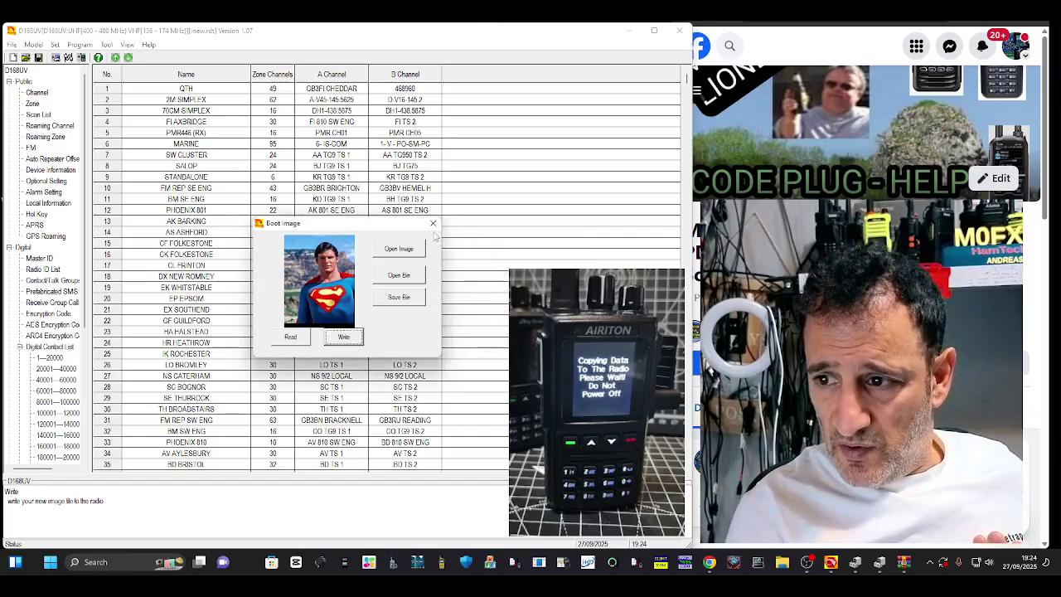
pyautogui.click(432, 223)
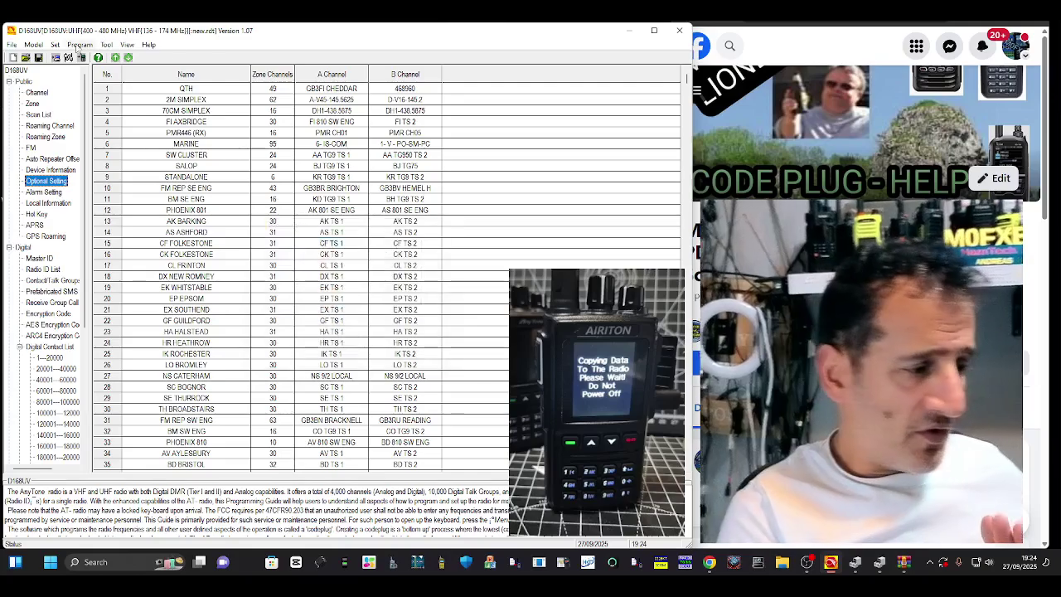
# Step: Try to write the codeplug's Other Data to the radio without the Digital Contact List
pyautogui.click(79, 45)
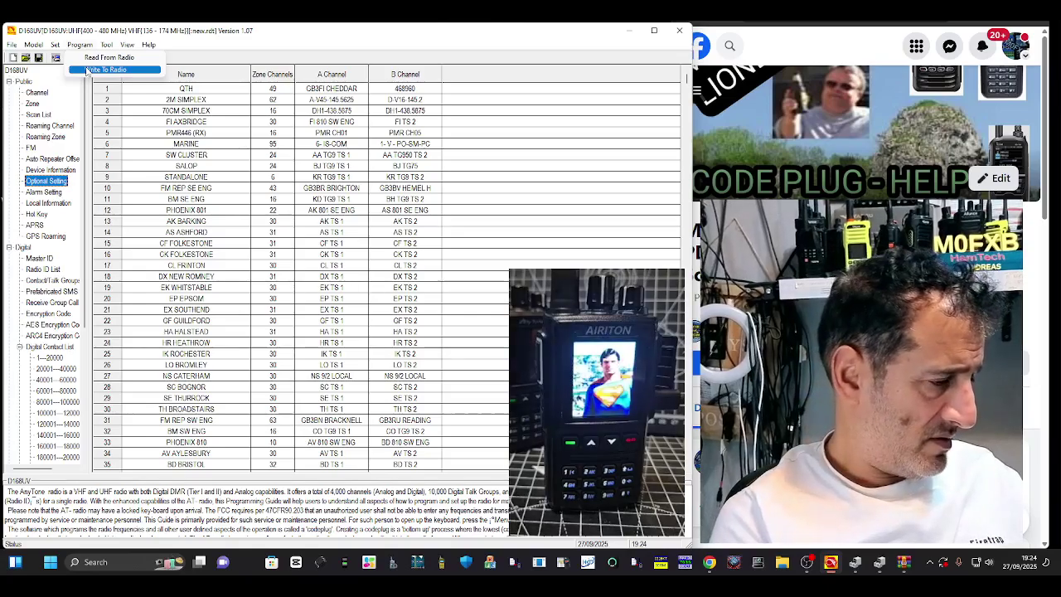
pyautogui.click(86, 70)
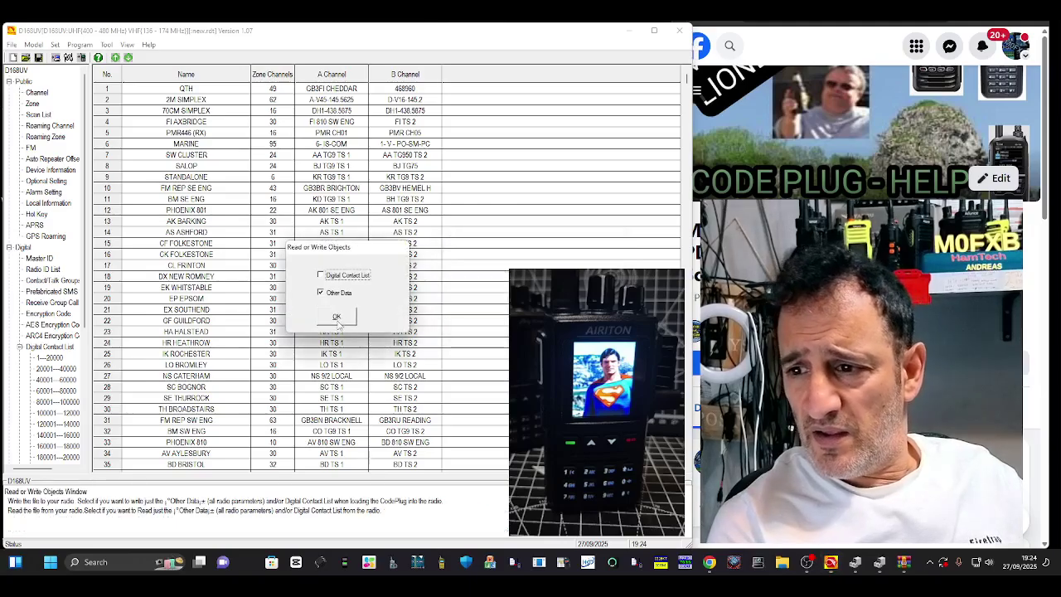
pyautogui.click(337, 317)
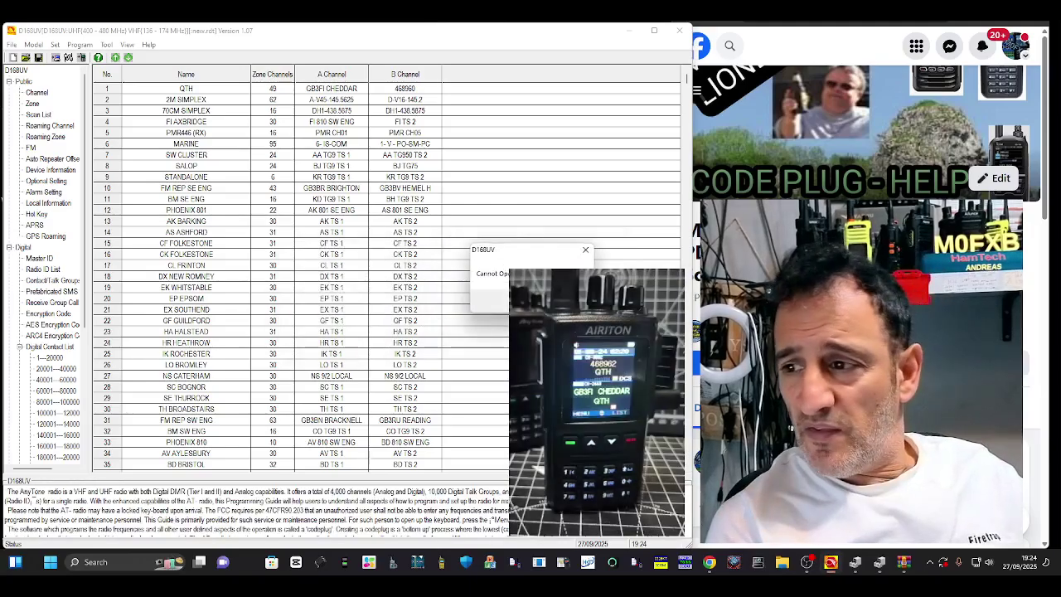
pyautogui.press('Return')
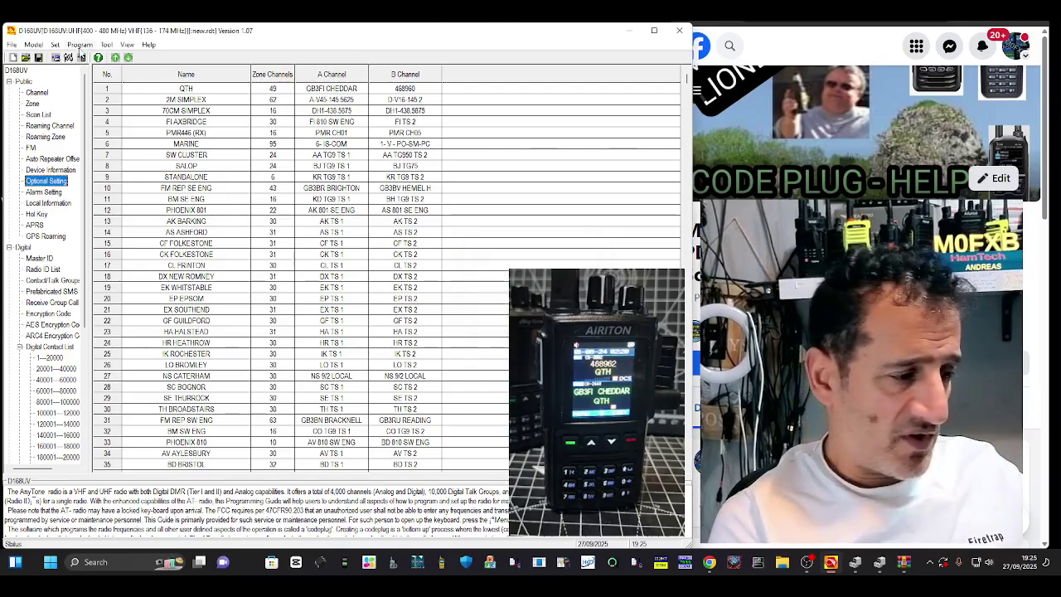
# Step: Write the codeplug to the radio with only Other Data included
pyautogui.click(80, 45)
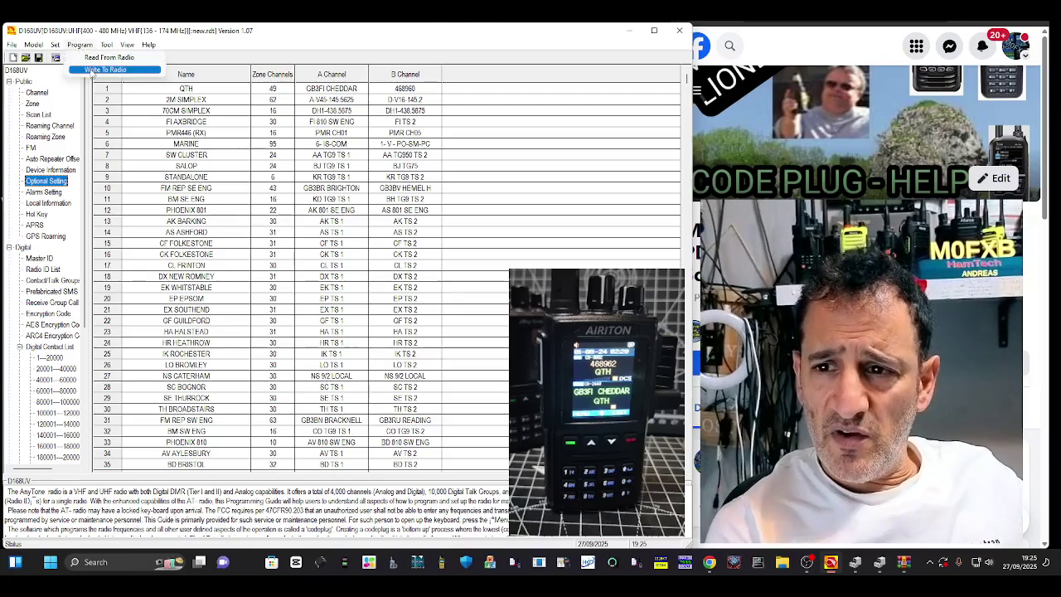
pyautogui.click(105, 70)
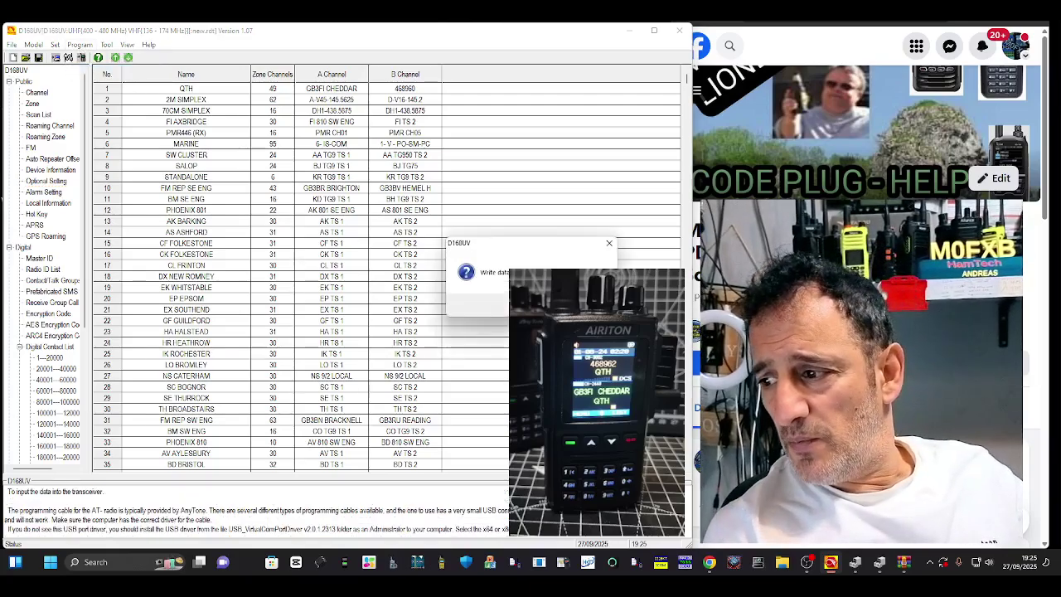
pyautogui.press('Return')
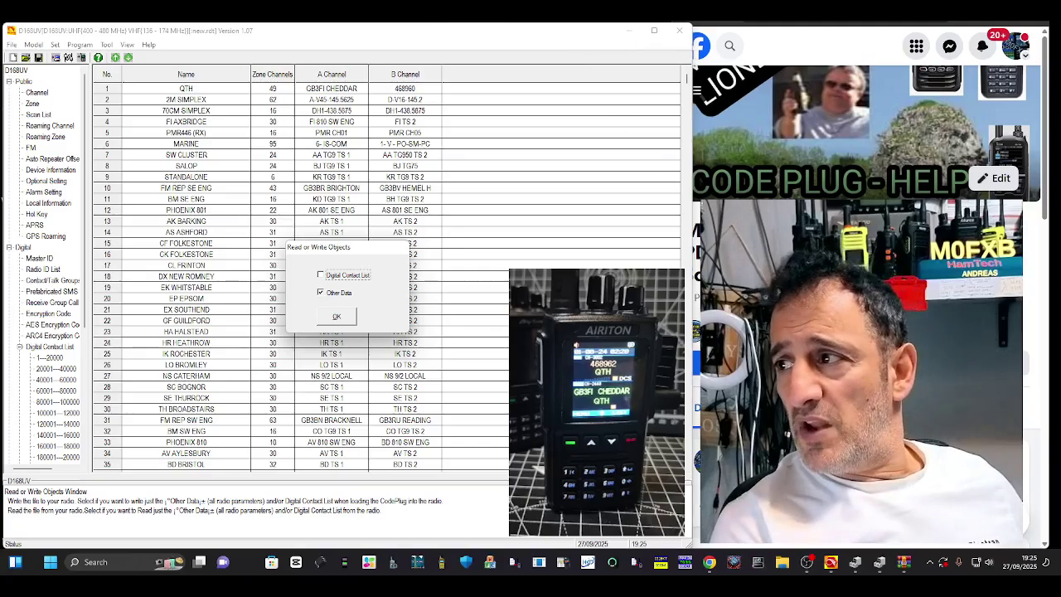
pyautogui.hotkey('alt', 'Tab')
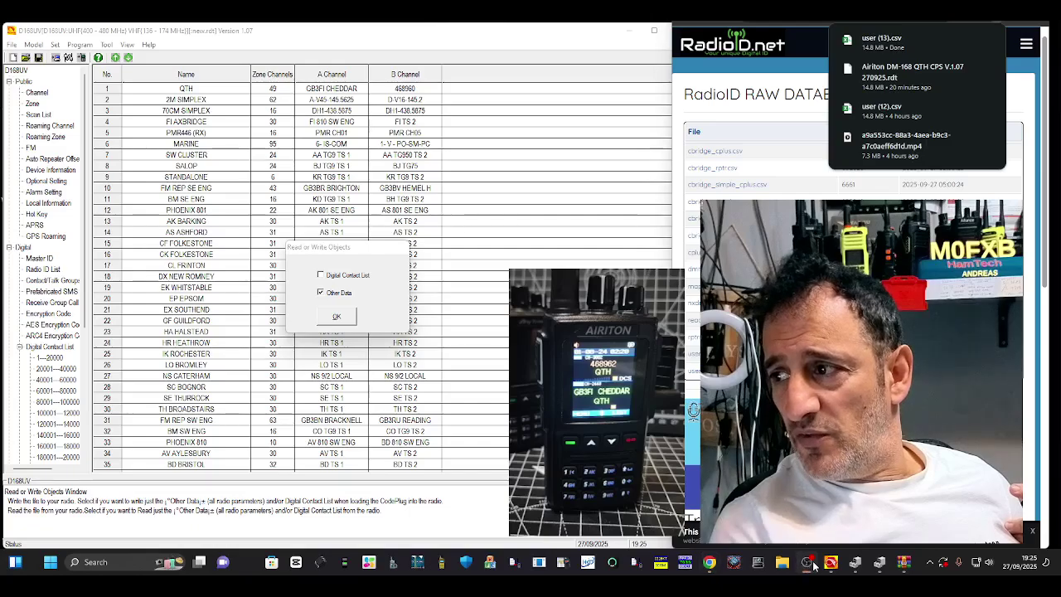
pyautogui.click(346, 319)
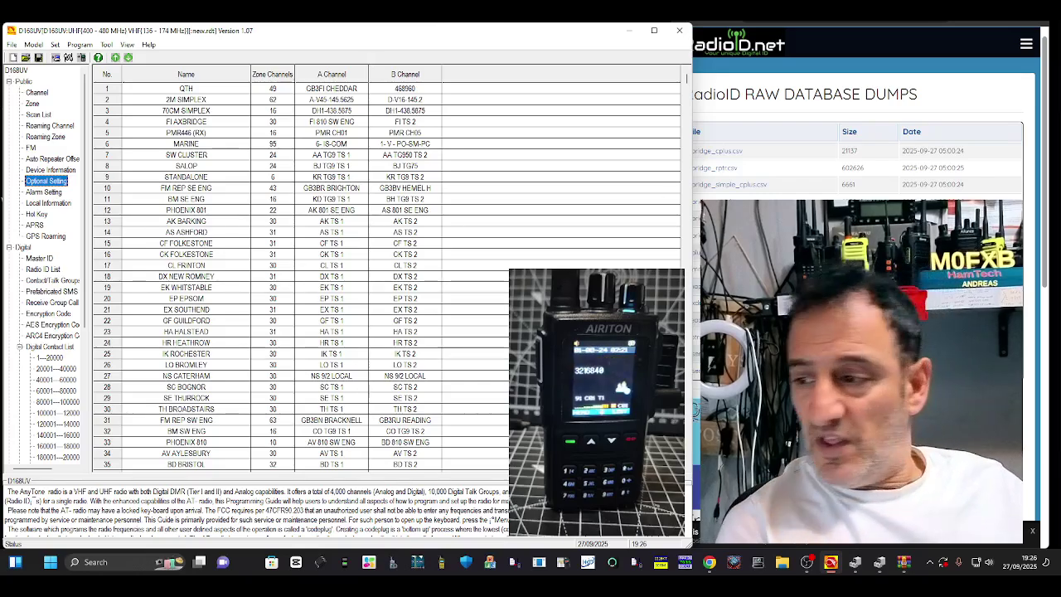
# Step: Open the import window and choose user (13).csv from Downloads as the Digital Contact List source
pyautogui.click(808, 563)
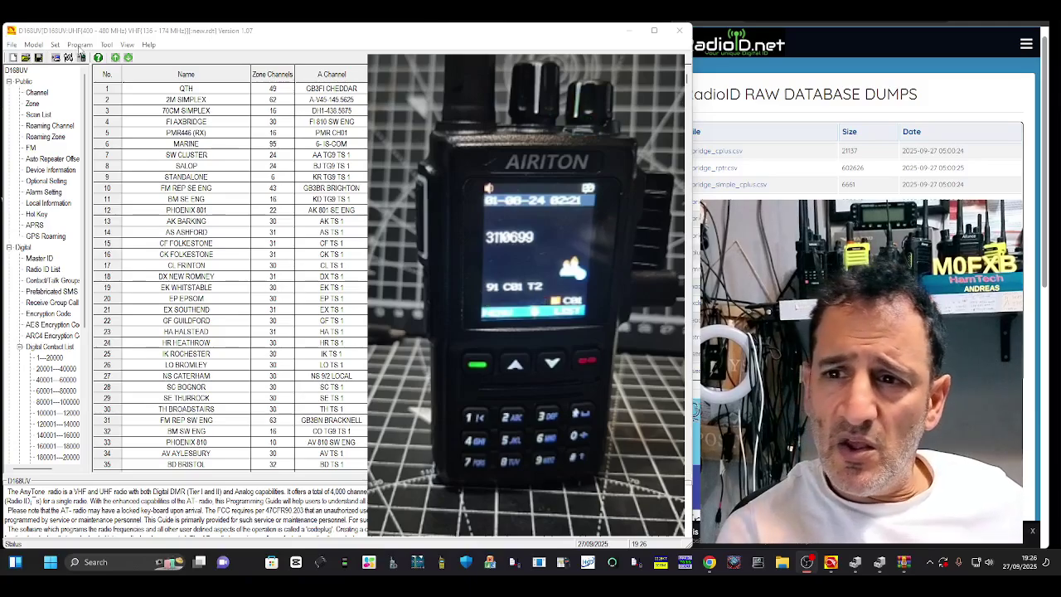
pyautogui.click(45, 181)
pyautogui.click(107, 45)
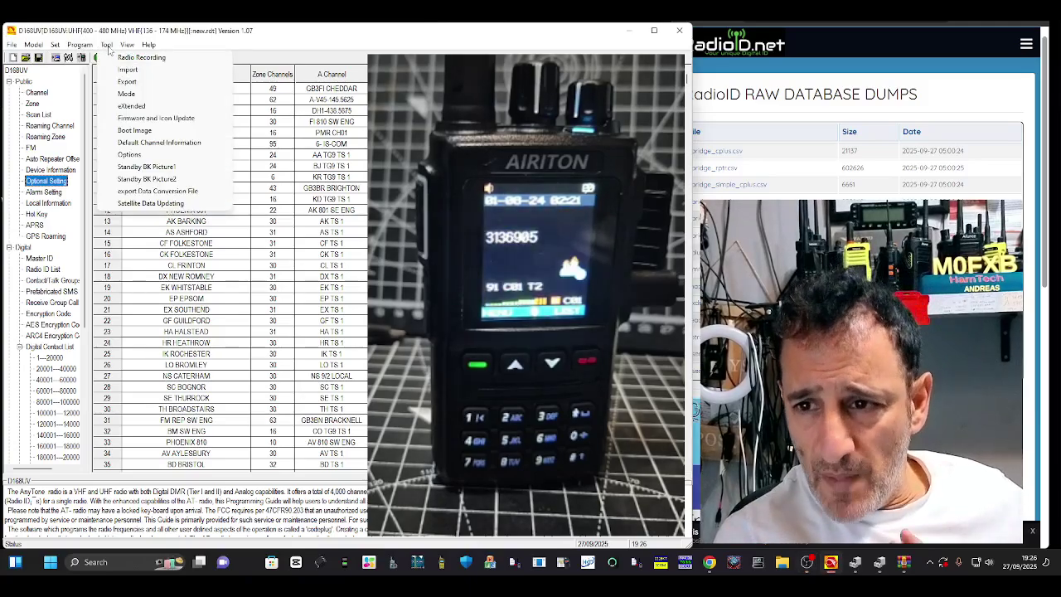
pyautogui.click(127, 69)
pyautogui.moveTo(352, 100); pyautogui.dragTo(110, 74)
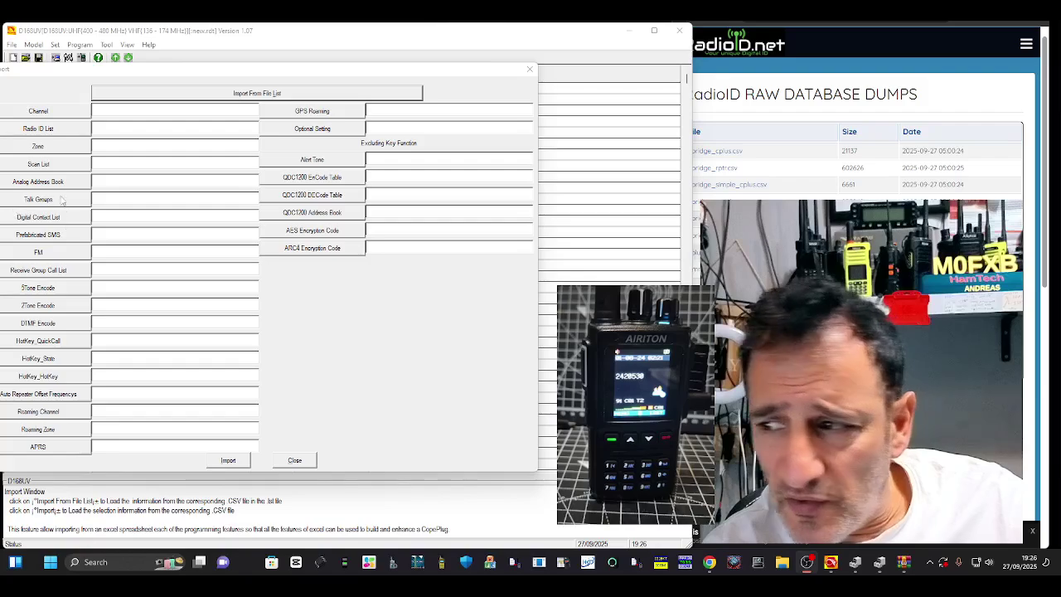
pyautogui.click(31, 217)
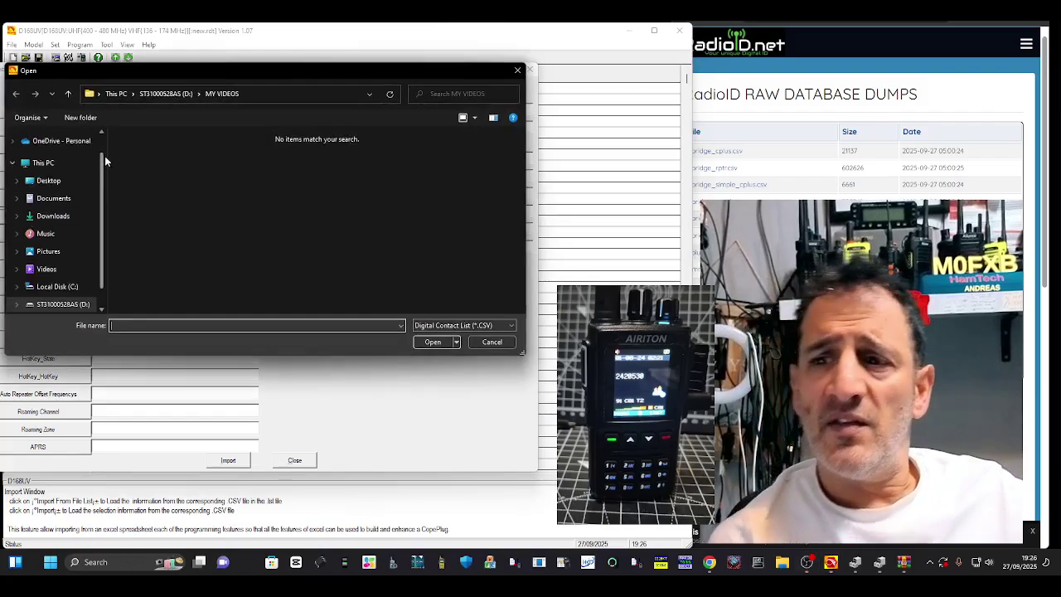
pyautogui.click(52, 215)
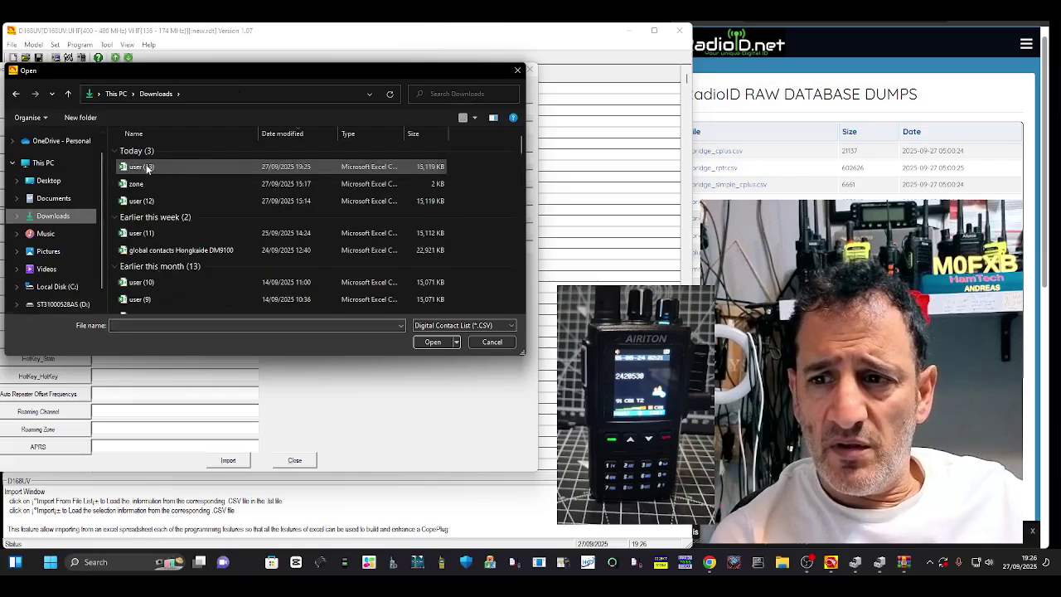
pyautogui.doubleClick(142, 167)
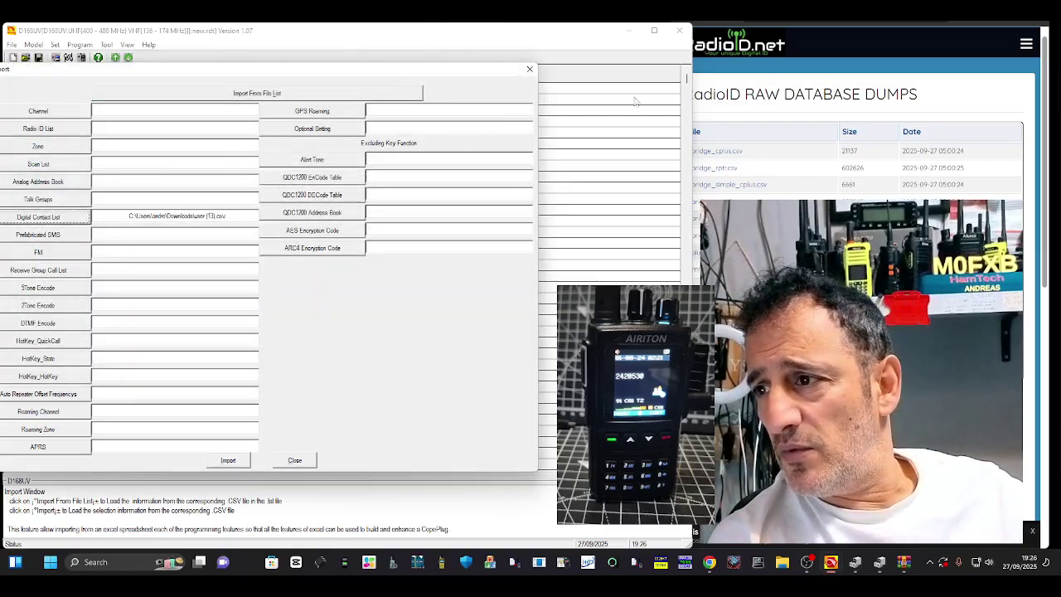
# Step: Import the selected digital contact list file into the codeplug
pyautogui.click(660, 113)
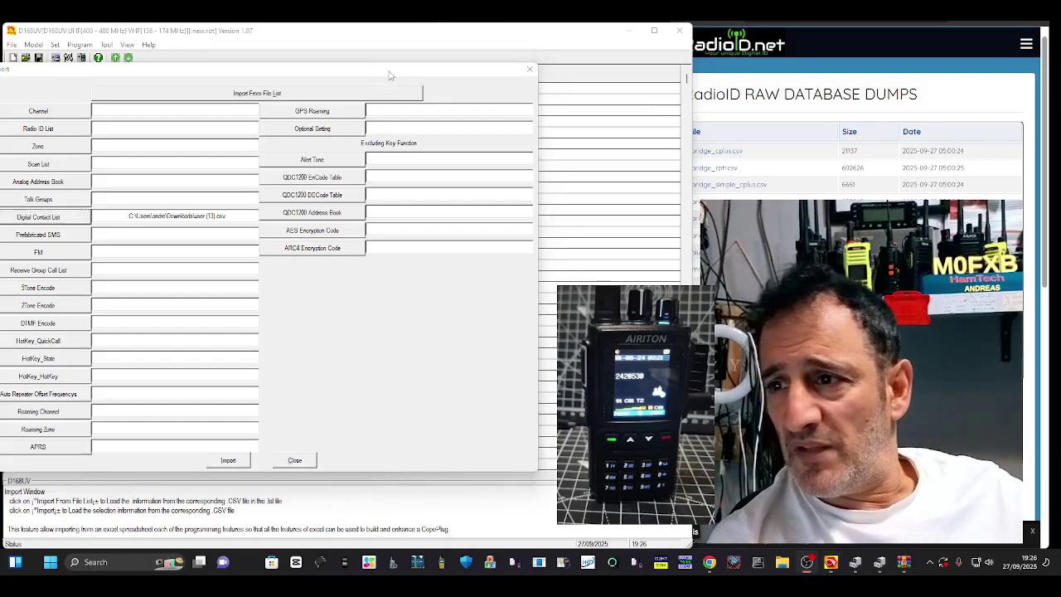
pyautogui.moveTo(389, 75); pyautogui.dragTo(417, 76)
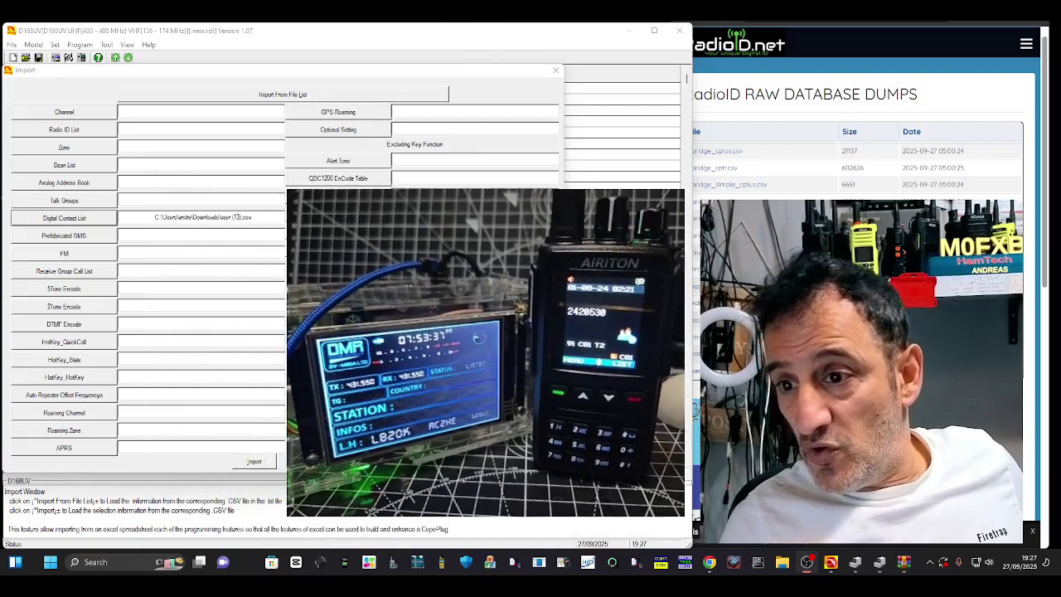
pyautogui.click(257, 460)
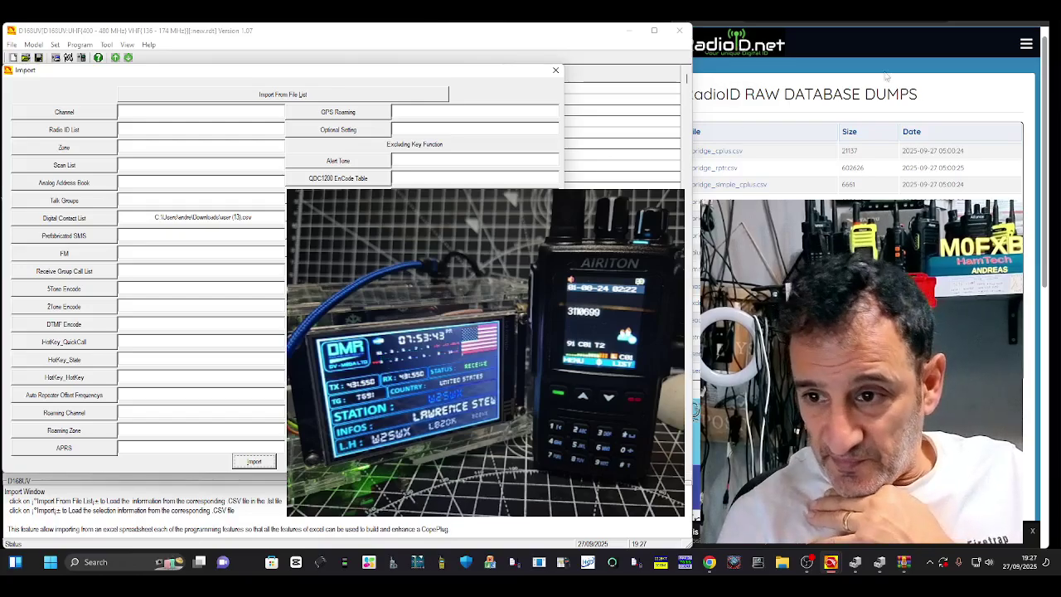
pyautogui.click(786, 127)
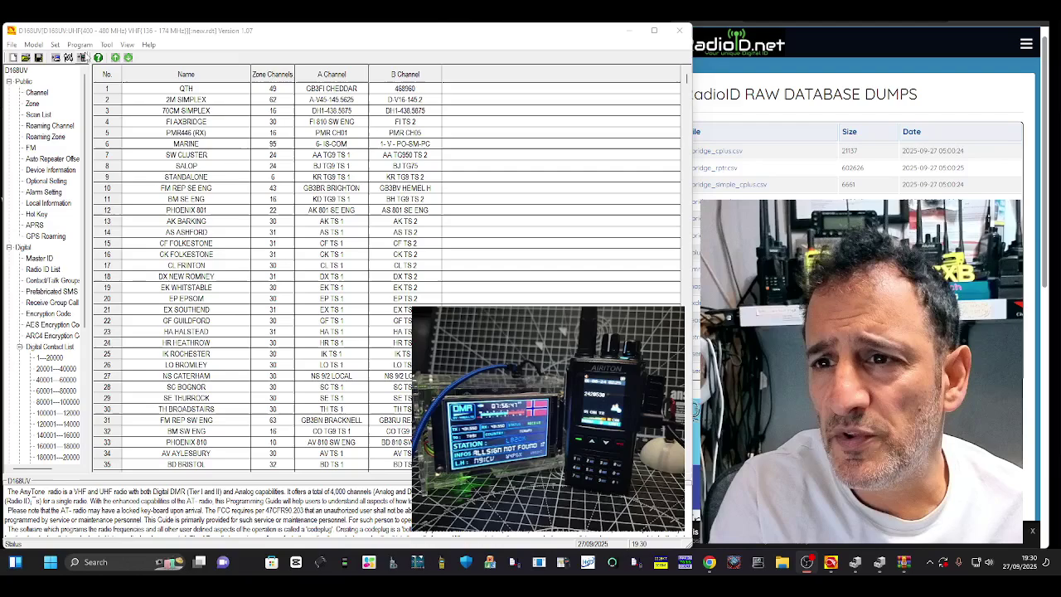
# Step: Start writing the codeplug to the radio with both the Digital Contact List and Other Data included
pyautogui.click(45, 180)
pyautogui.click(80, 44)
pyautogui.click(104, 69)
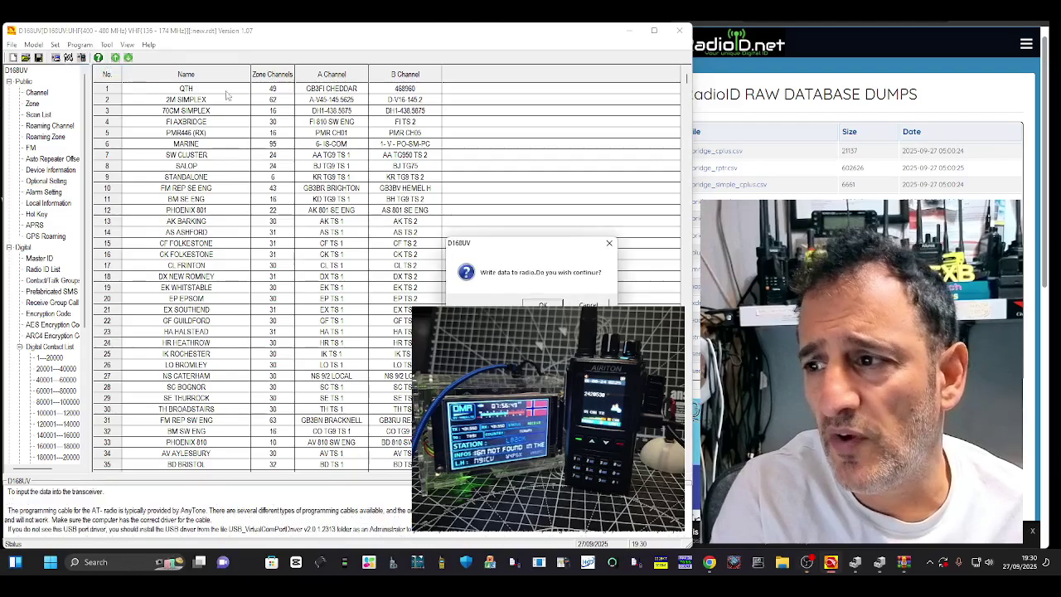
pyautogui.click(256, 90)
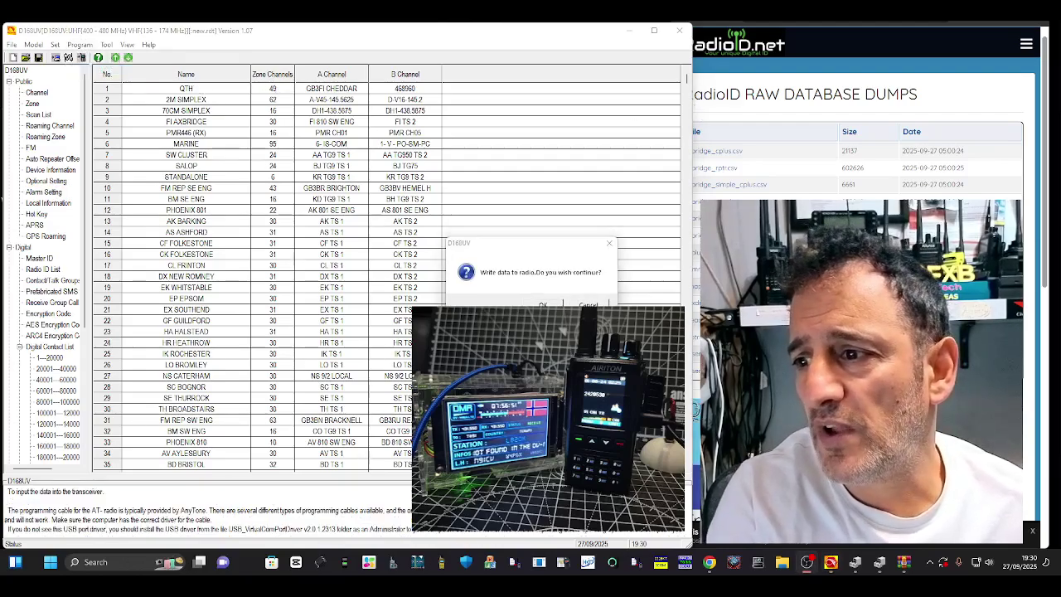
pyautogui.press('Return')
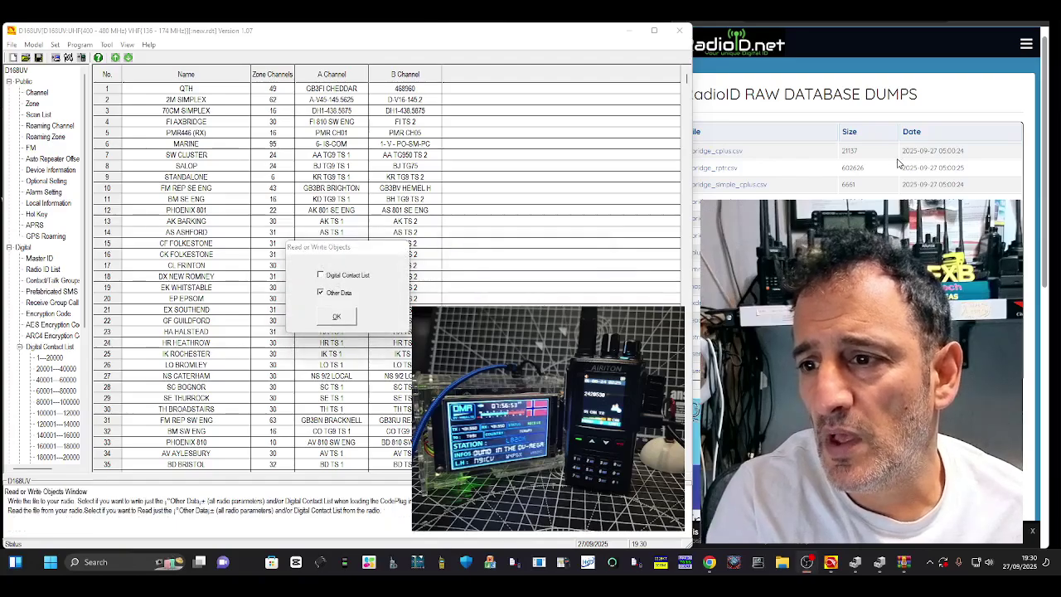
pyautogui.click(321, 276)
pyautogui.moveTo(381, 247); pyautogui.dragTo(286, 190)
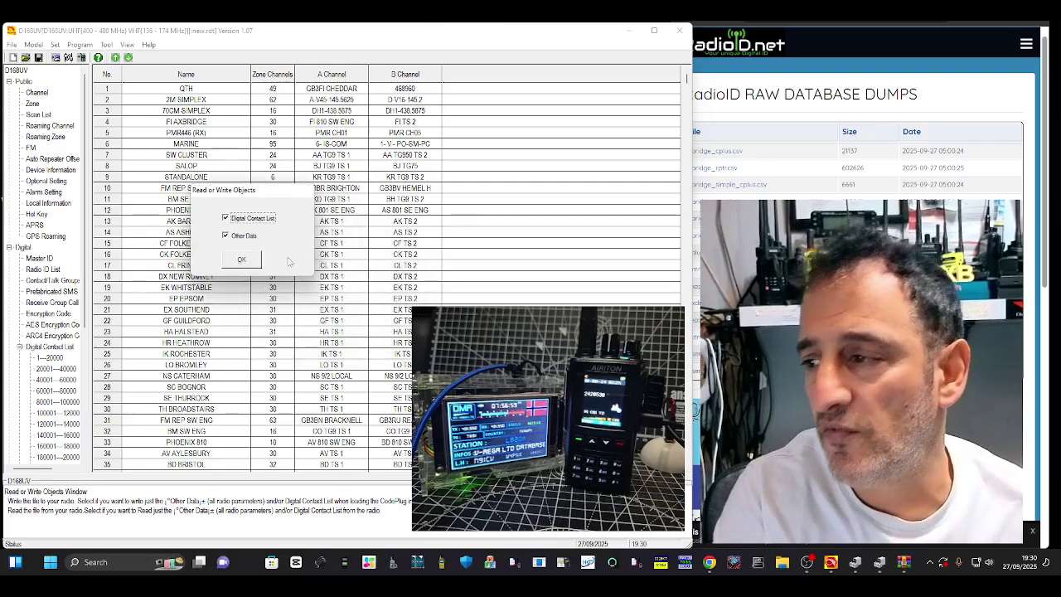
pyautogui.click(242, 259)
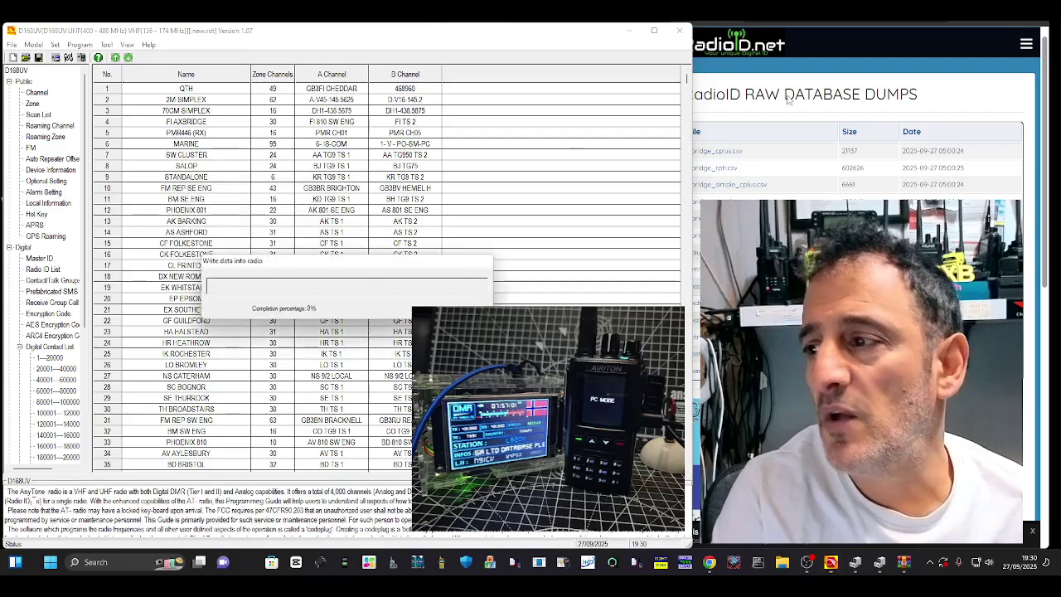